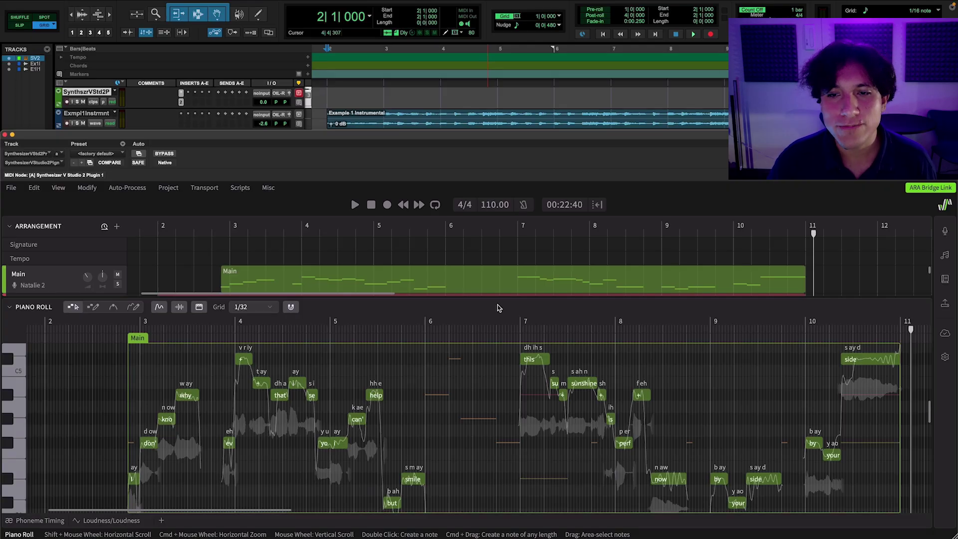
- Play the lead vocal from just before bar 2, then stop it
left_click(157, 232)
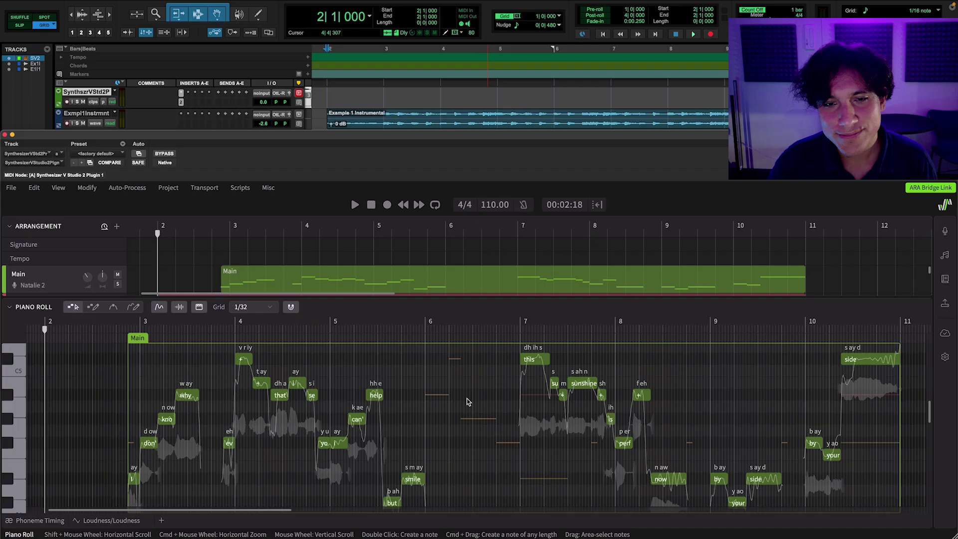
key("space")
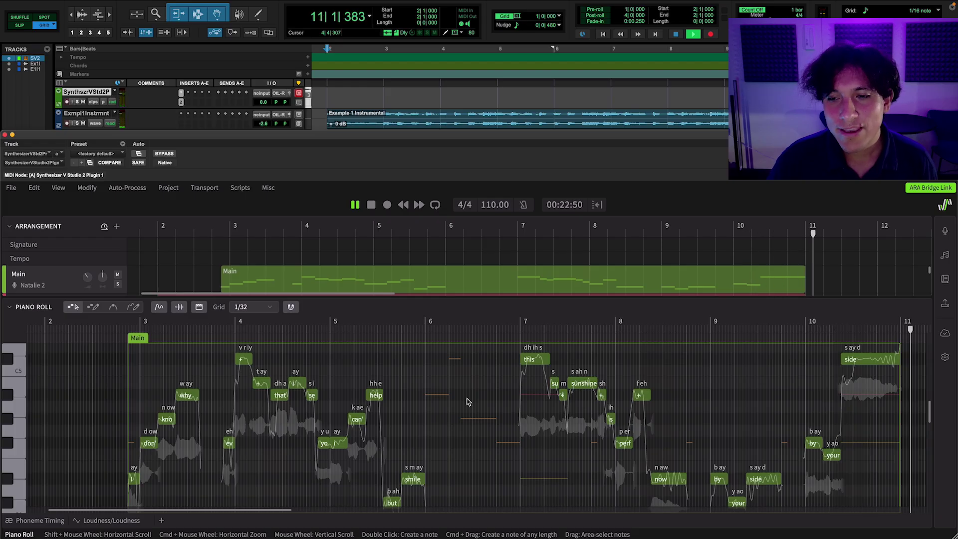
key("space")
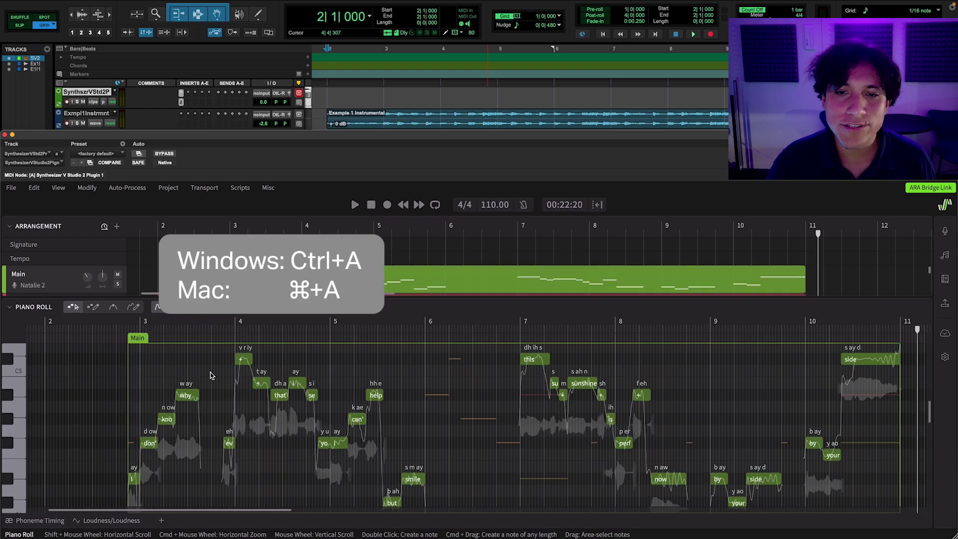
- Select only the first phrase's notes, zoom in, and show the Notes panel's AI Retakes options
key("super+a")
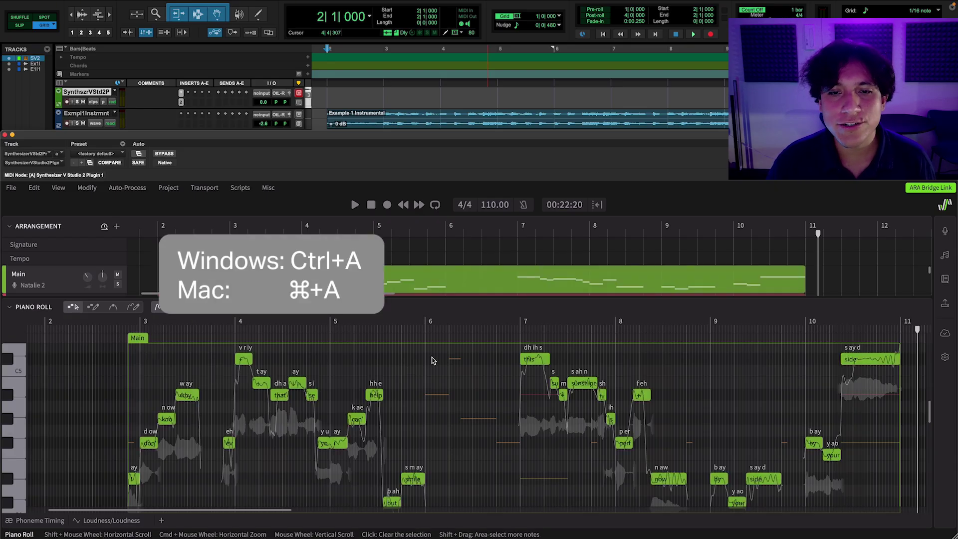
left_click_drag(432, 358, 123, 508)
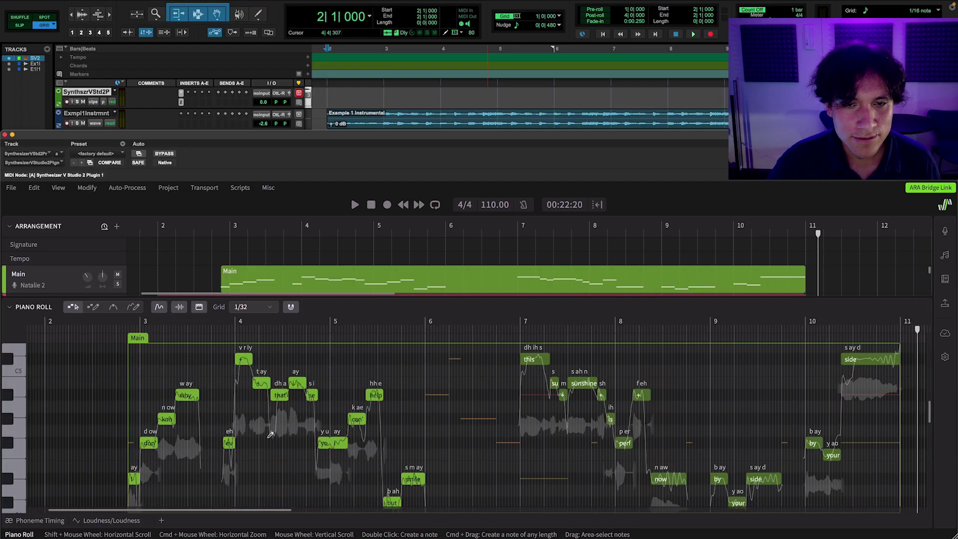
scroll(270, 435, "up", 5)
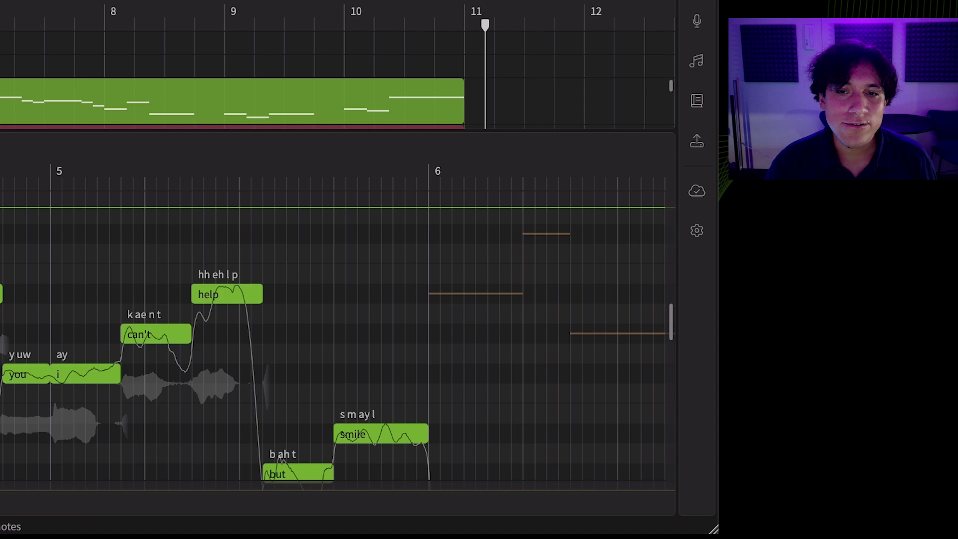
left_click(697, 63)
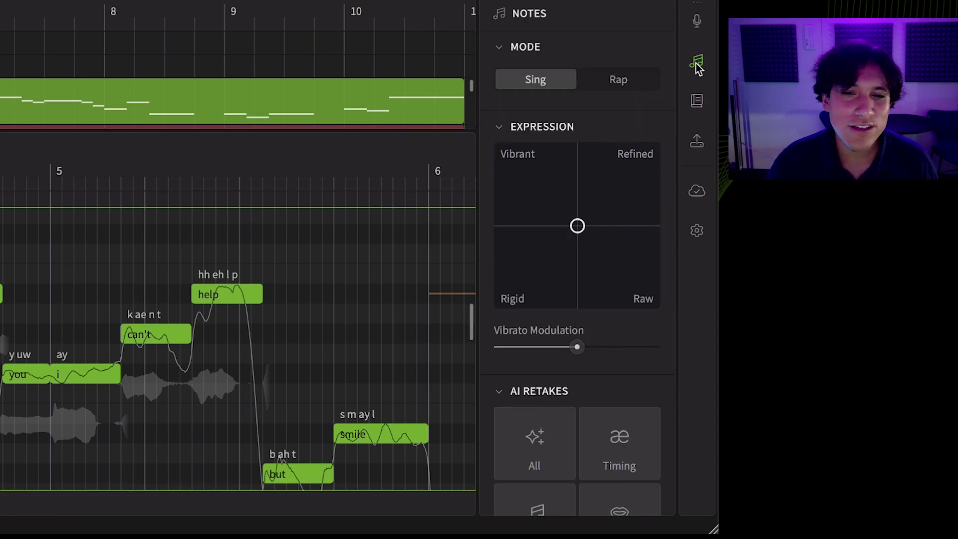
scroll(617, 125, "down", 6)
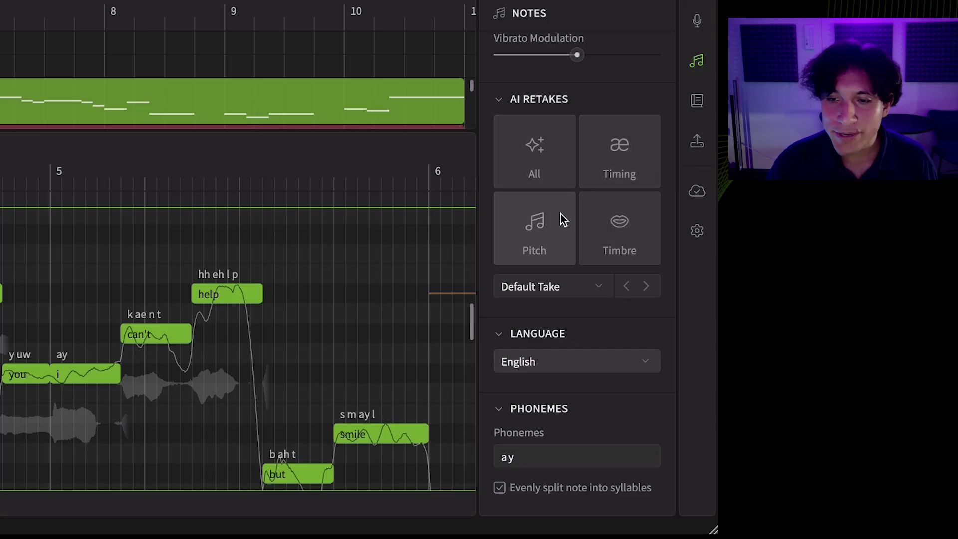
- Regenerate the first phrase with AI Retakes > All up to Take 3, playing each take from near bar 3
left_click(564, 164)
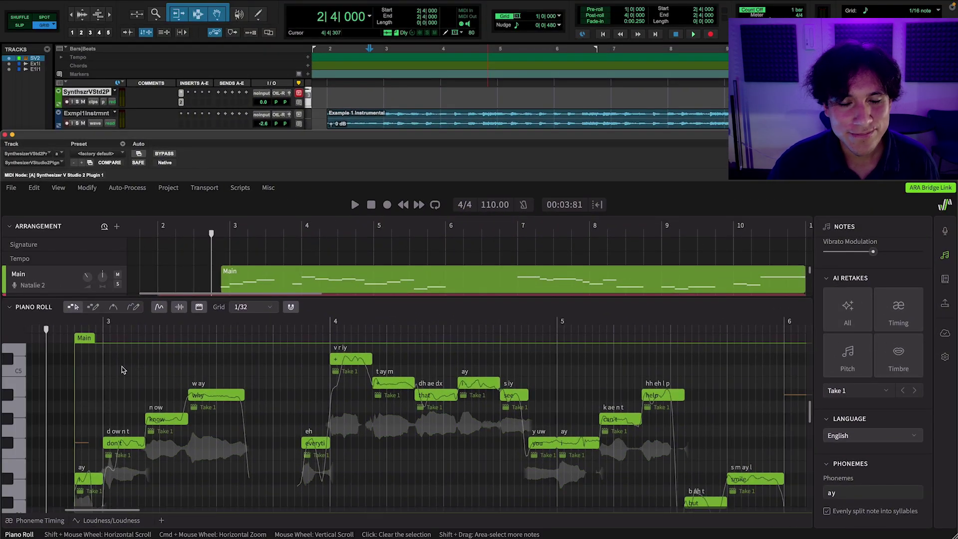
key("space")
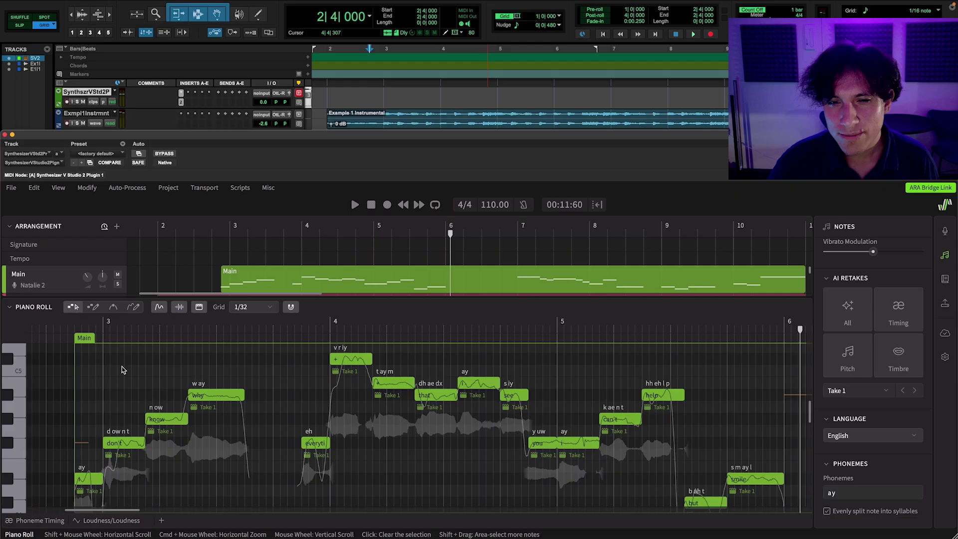
left_click(46, 330)
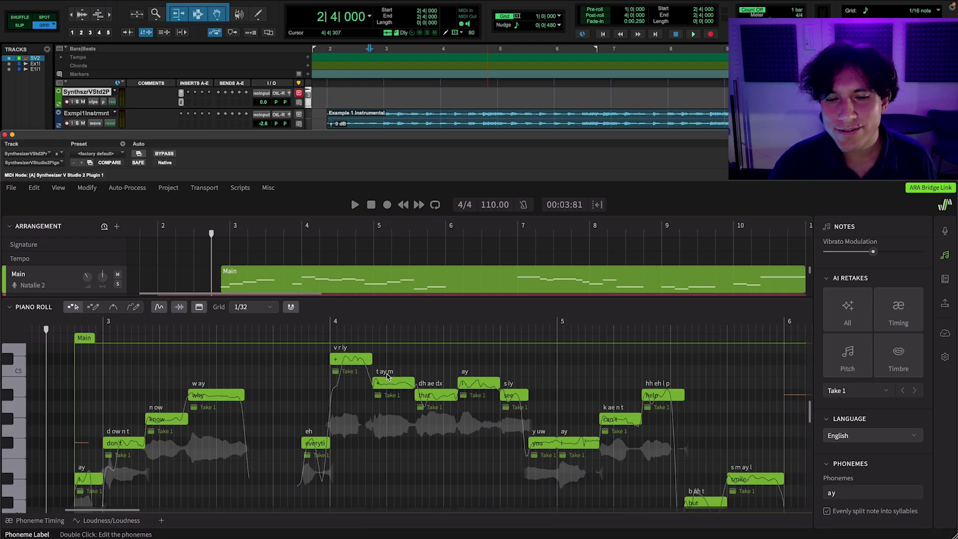
left_click(859, 323)
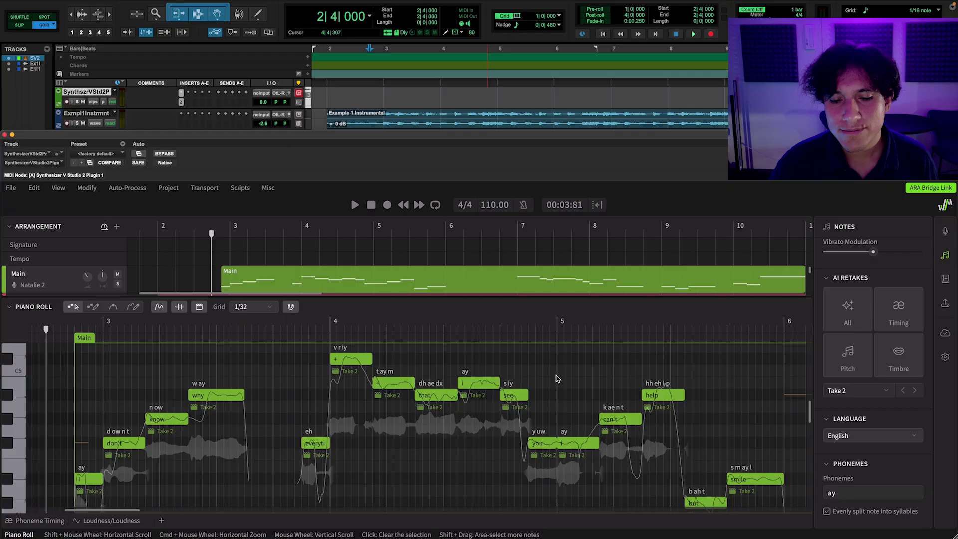
key("space")
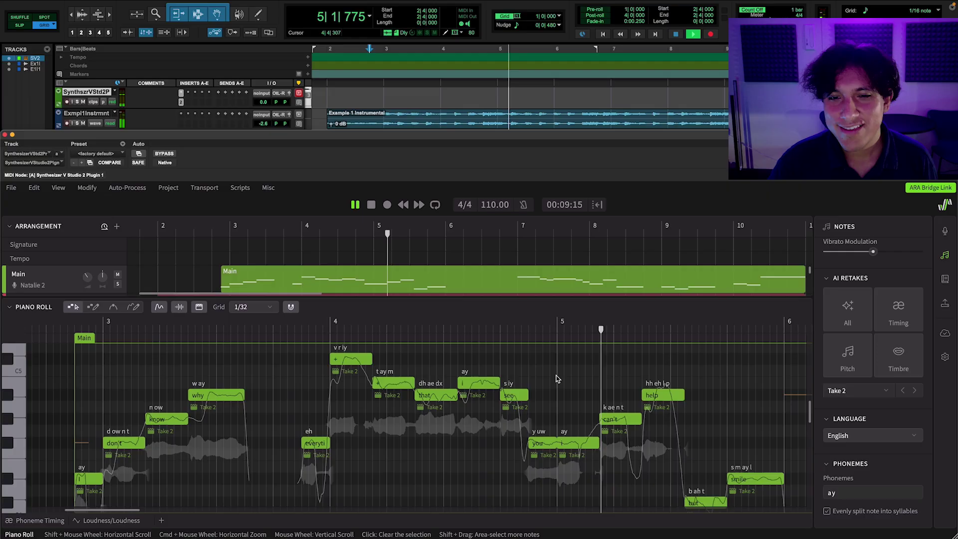
key("space")
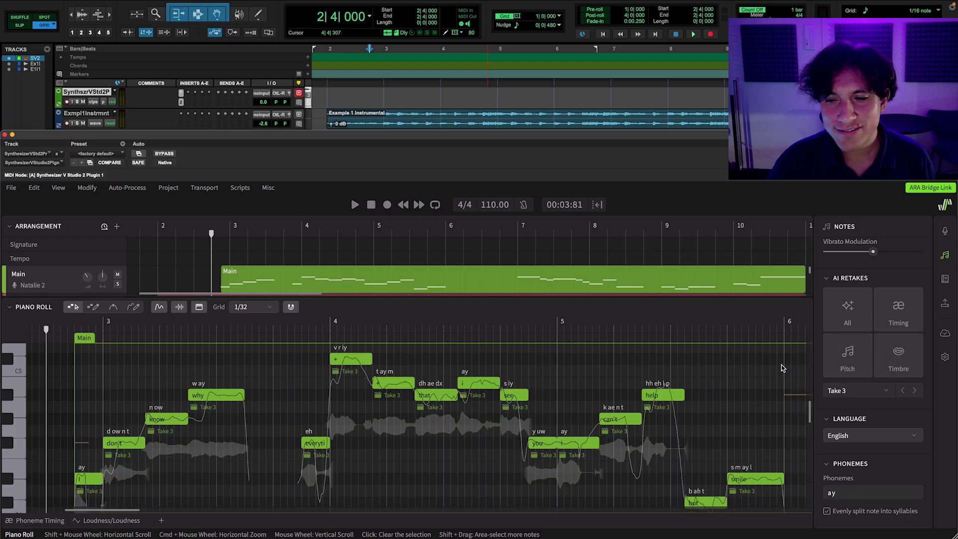
key("space")
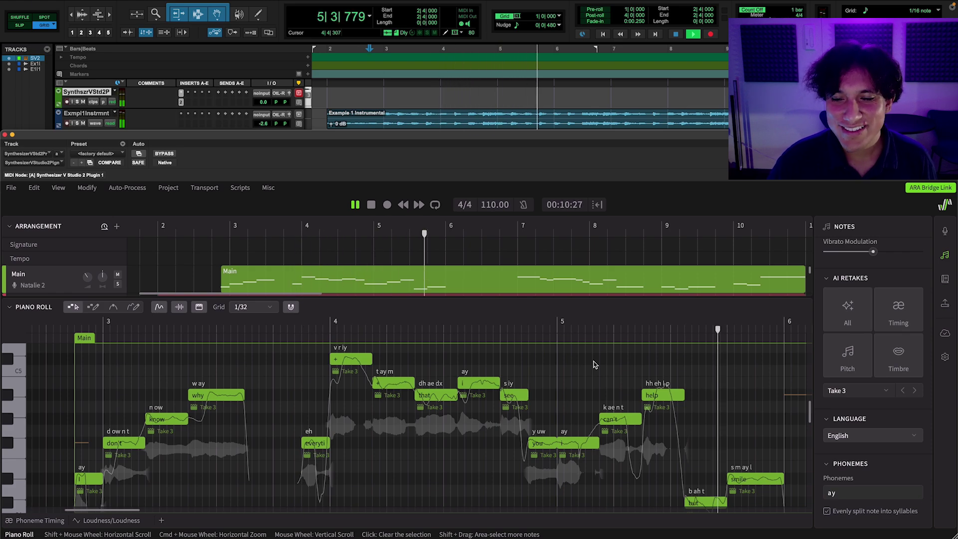
key("space")
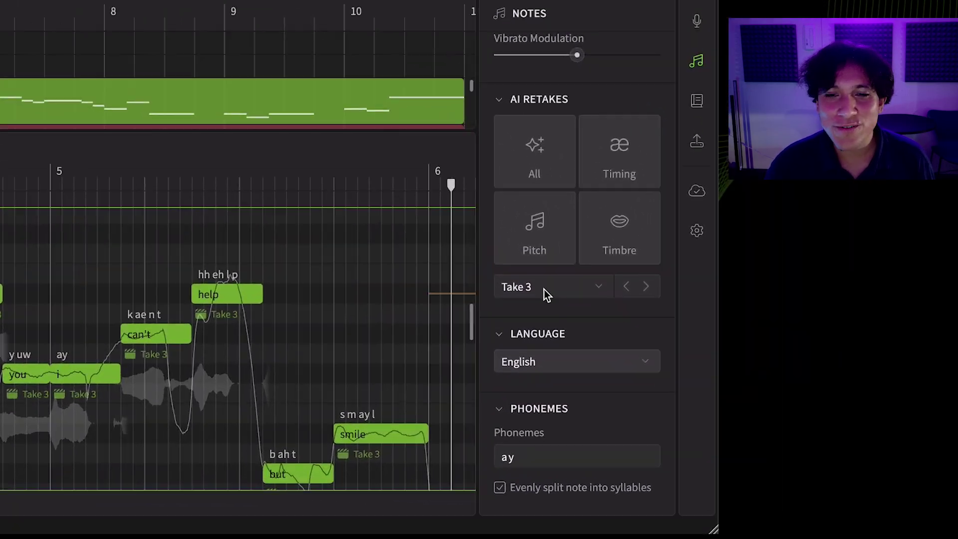
- Keep Take 3 on the first phrase and scroll right to the next phrase
left_click(567, 289)
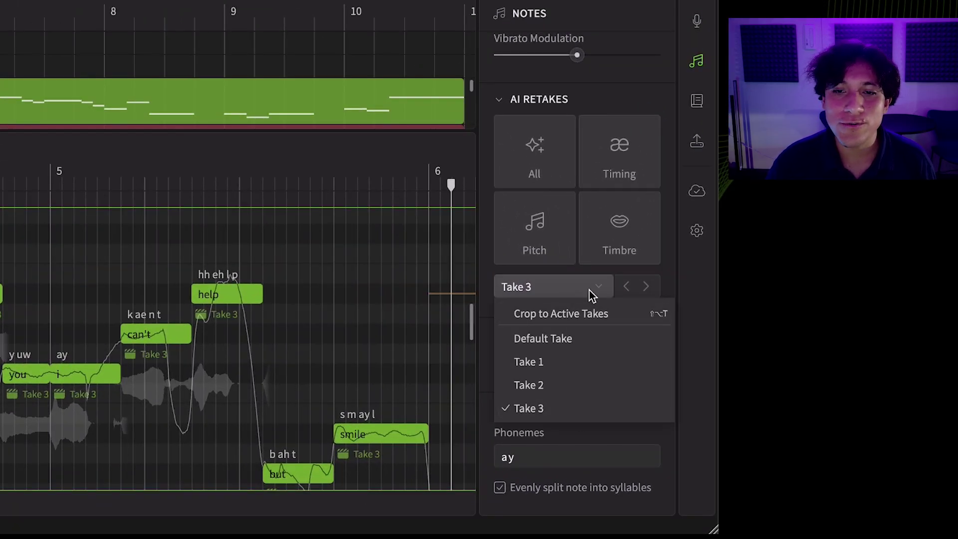
left_click(591, 293)
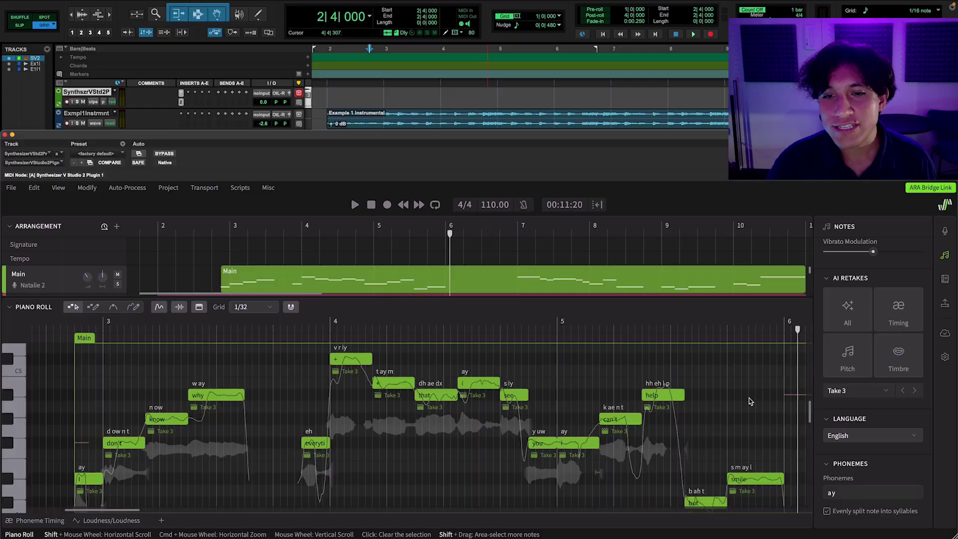
scroll(749, 401, "right", 10)
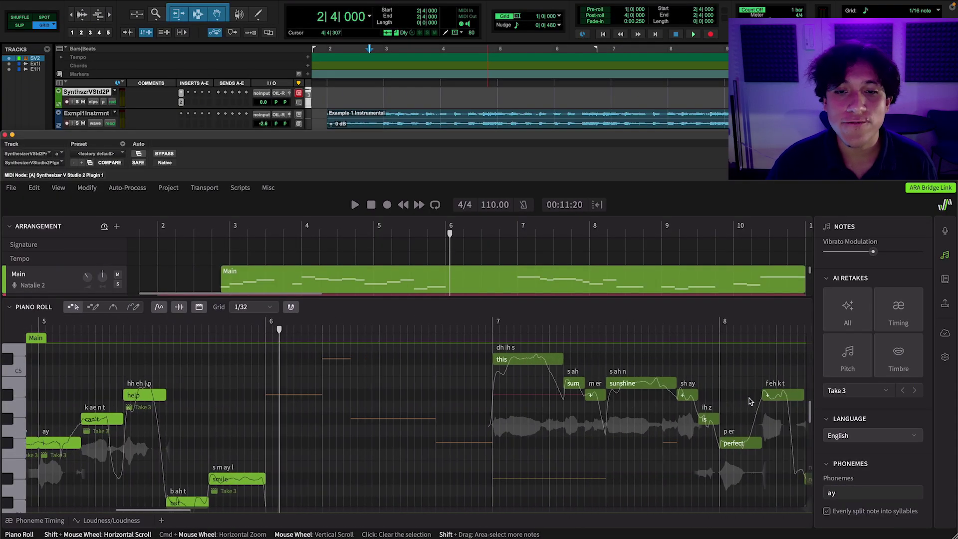
scroll(749, 401, "right", 5)
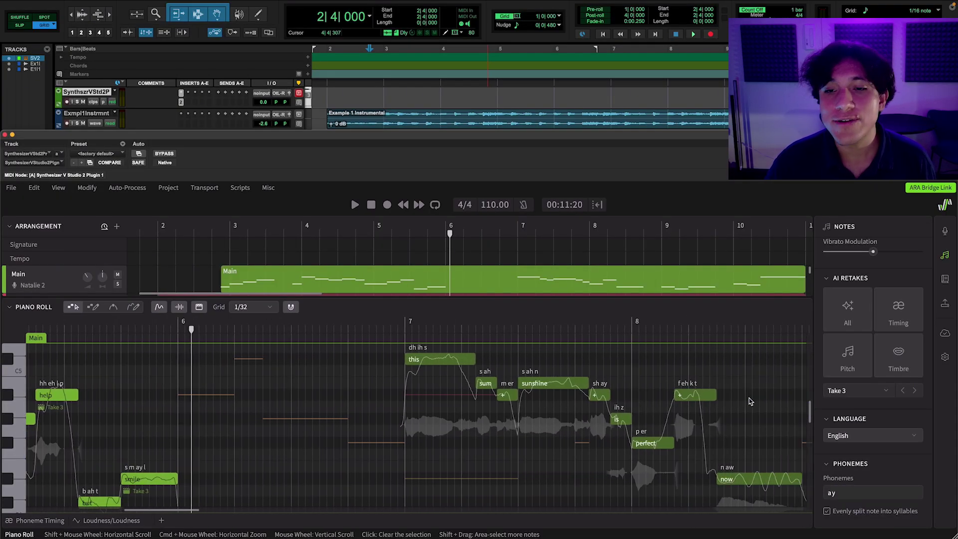
- Select the second phrase's notes, 'this' through 'now', and generate AI retake Take 1
left_click_drag(772, 350, 370, 488)
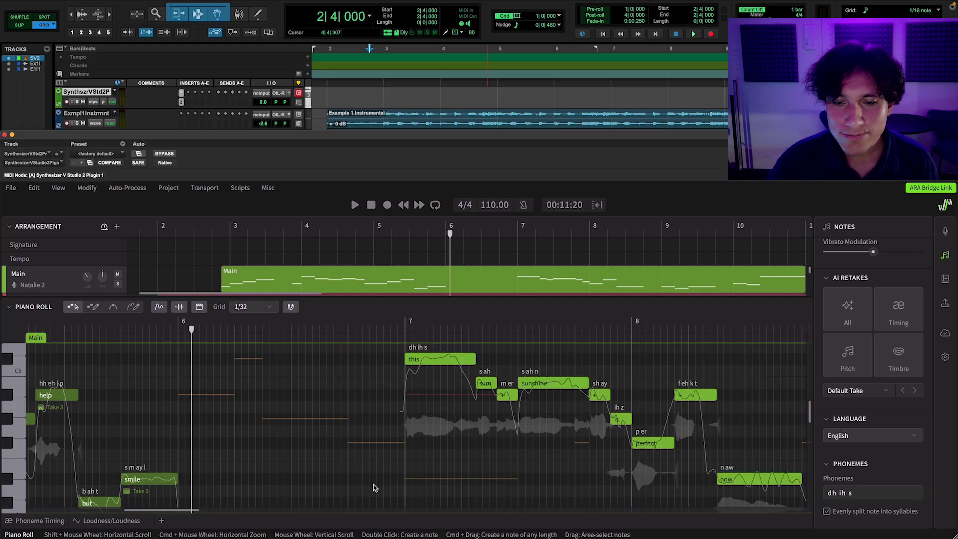
left_click(865, 328)
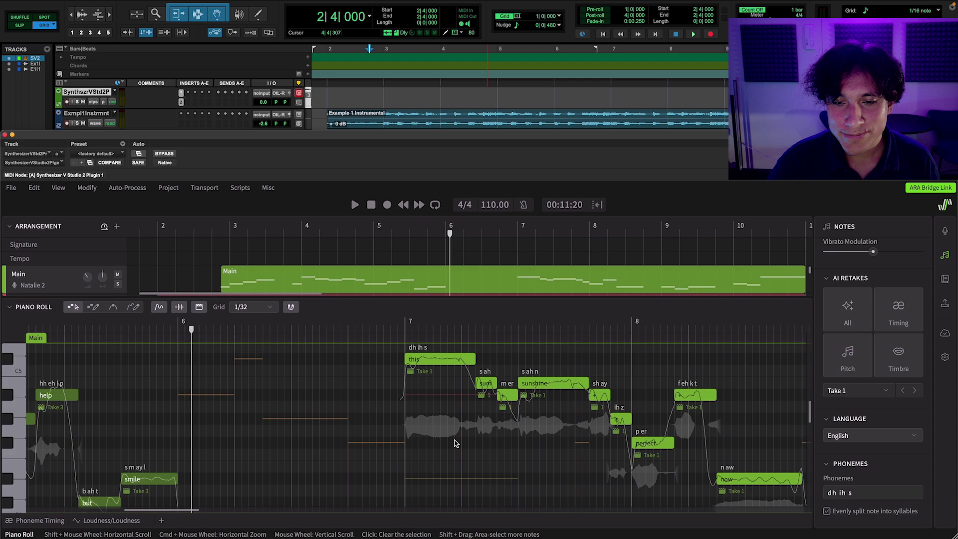
scroll(455, 443, "right", 5)
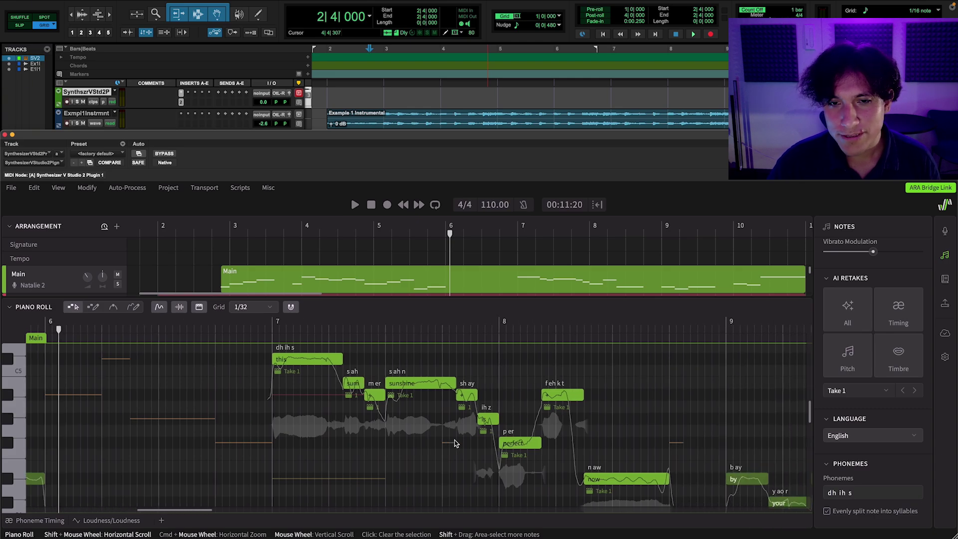
scroll(454, 443, "right", 3)
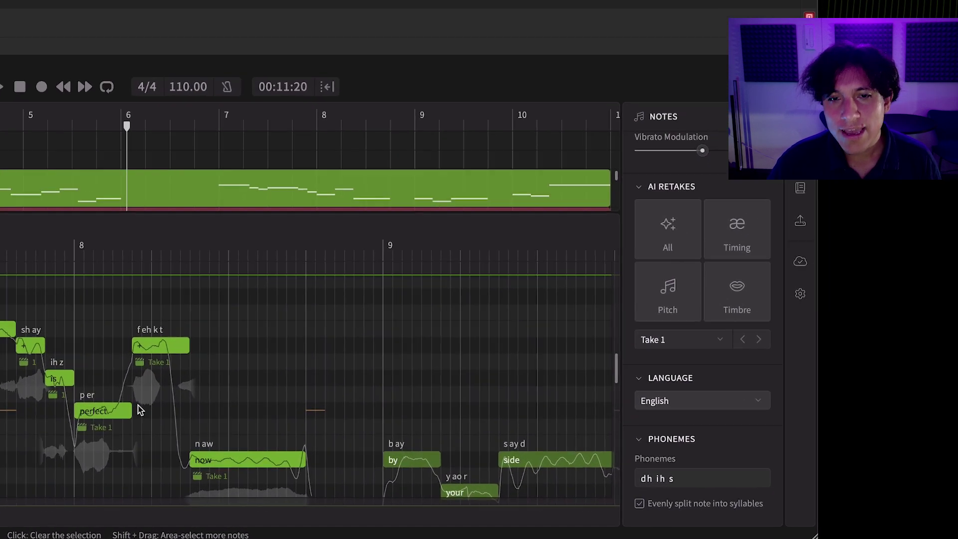
- Try Rap, return the second phrase to Sing mode, and drag its expression fully to Vibrant
scroll(611, 121, "up", 5)
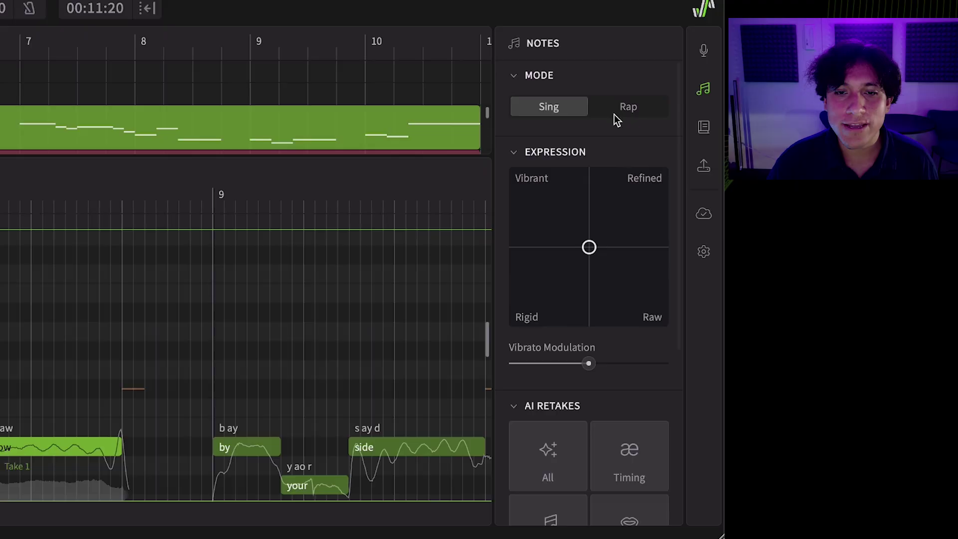
left_click(626, 111)
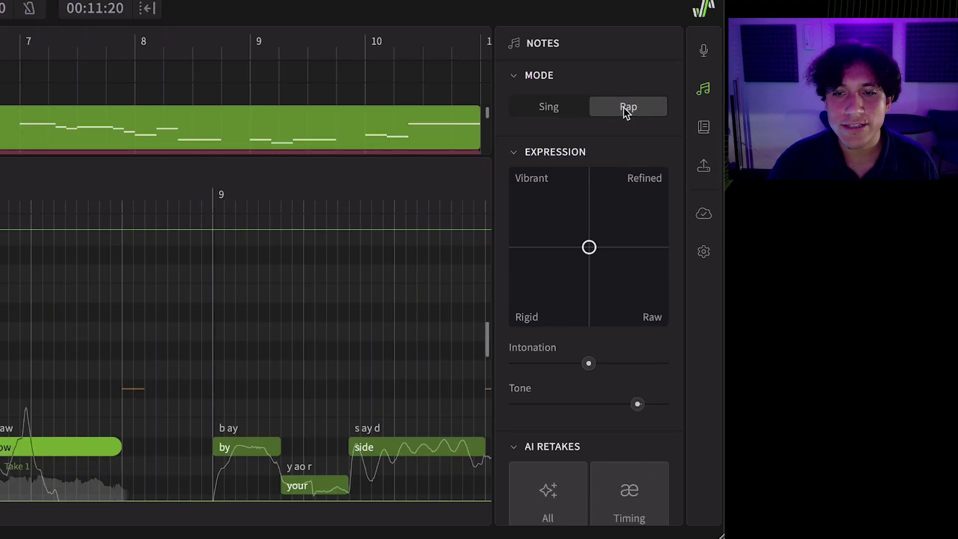
left_click(574, 109)
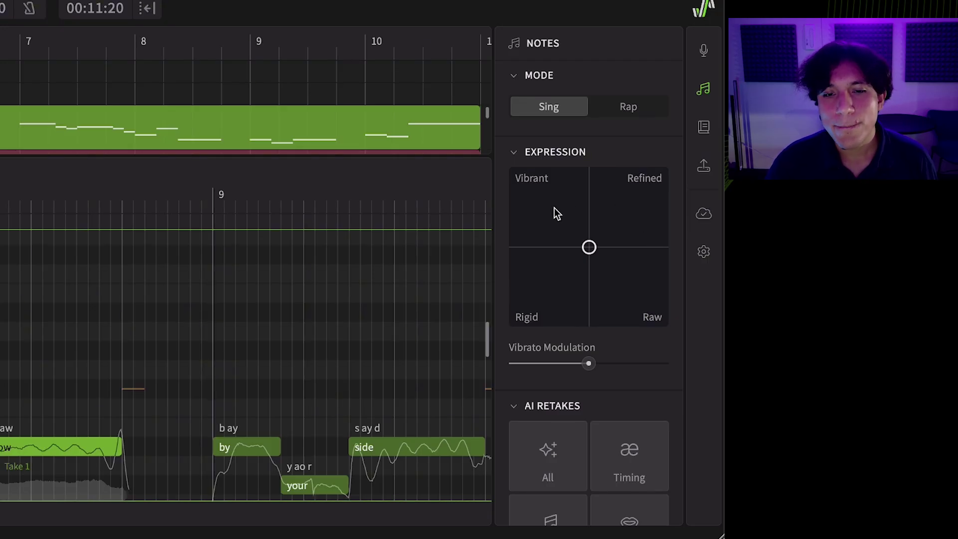
left_click_drag(554, 208, 528, 193)
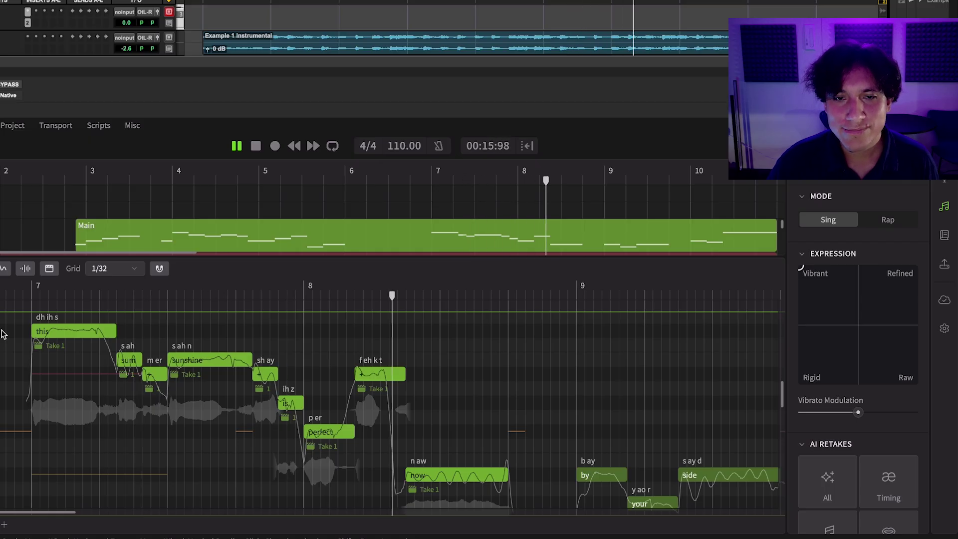
- Shift the second phrase's expression toward Rigid and audition it, stopping just before bar 9
key("space")
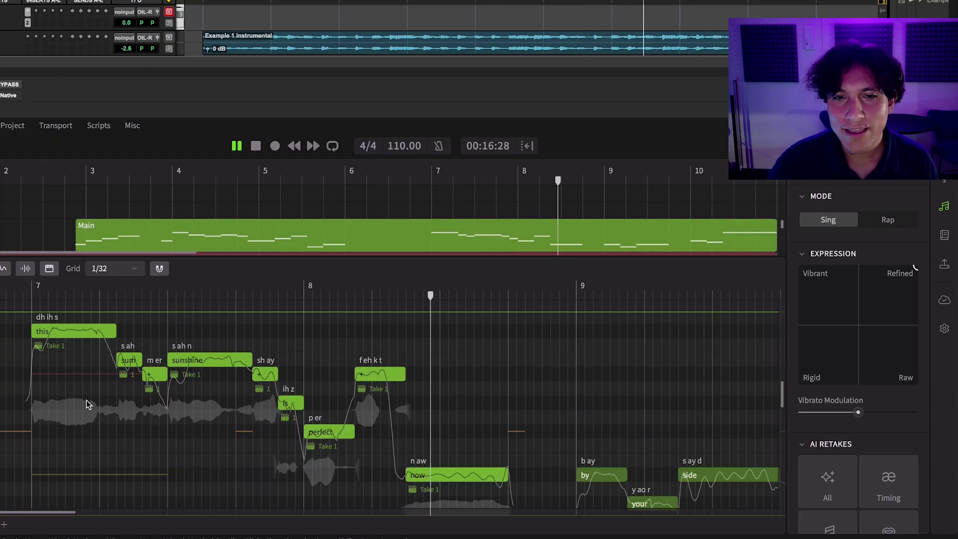
key("space")
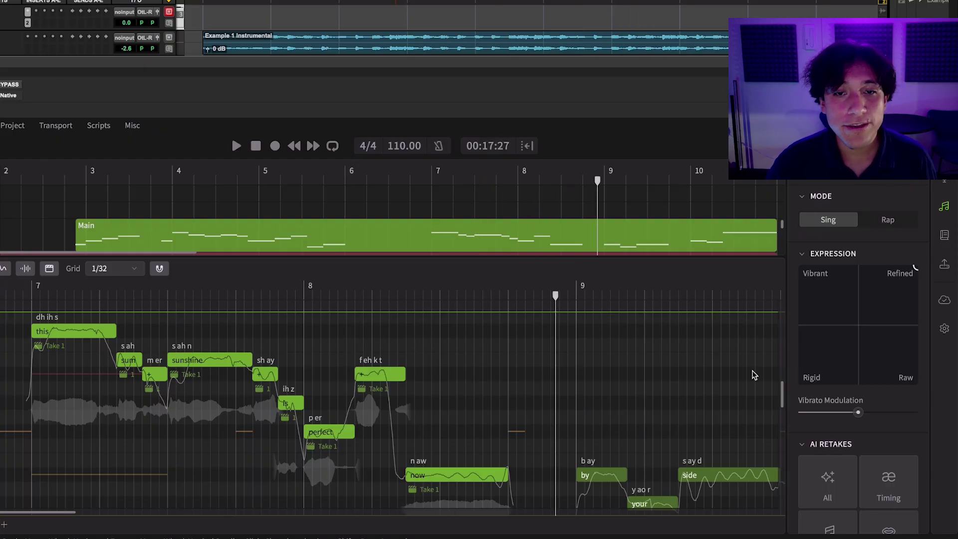
left_click_drag(833, 356, 801, 380)
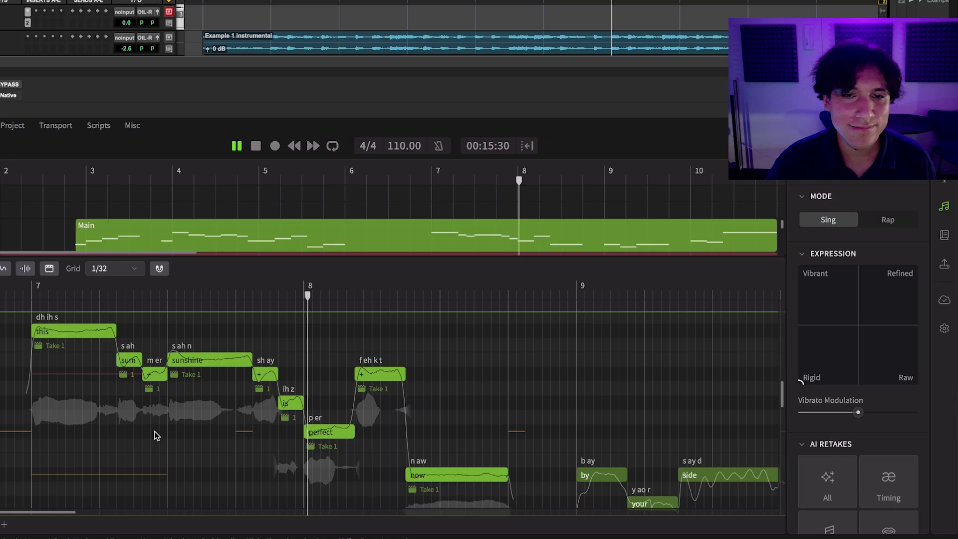
key("space")
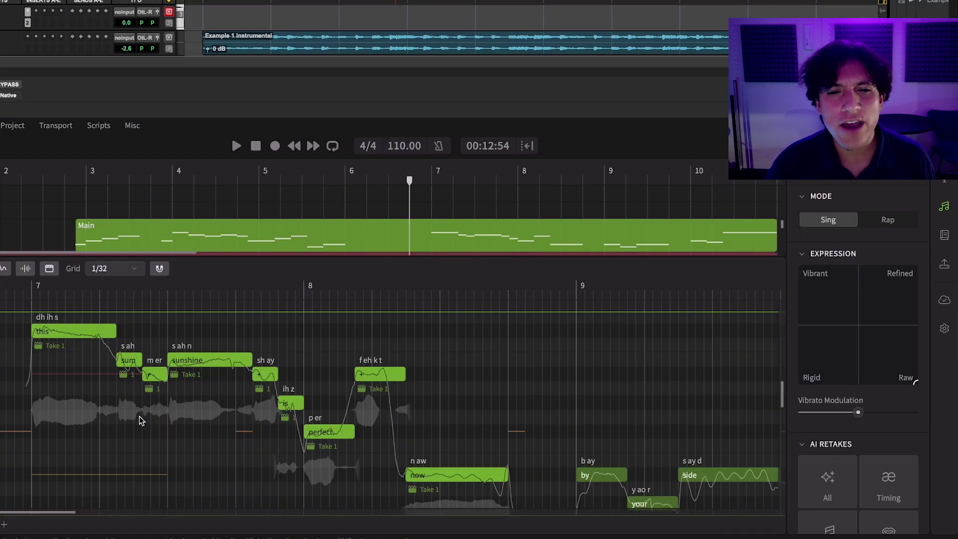
key("space")
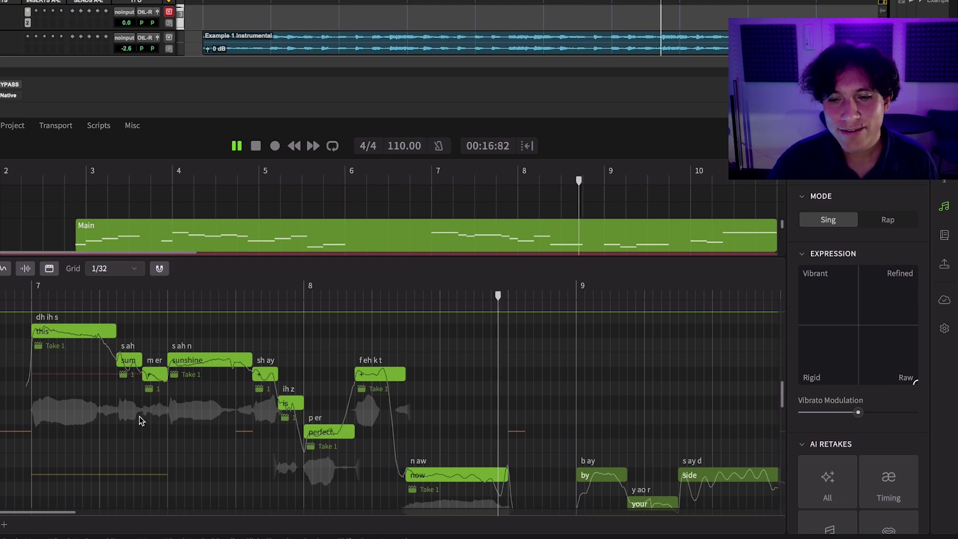
key("space")
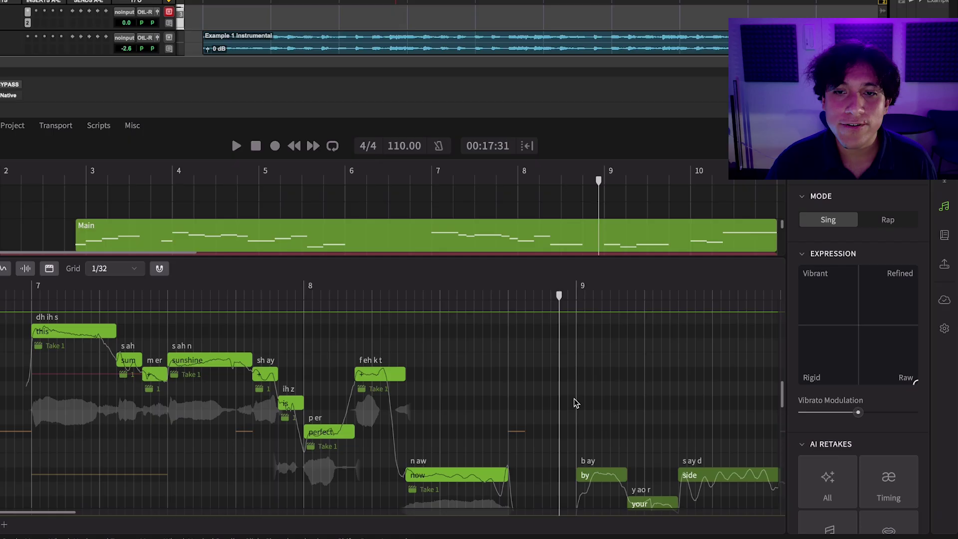
- Reset the expression pad to neutral and turn Vibrato Modulation down to minimum
left_click(833, 354)
double_click(835, 360)
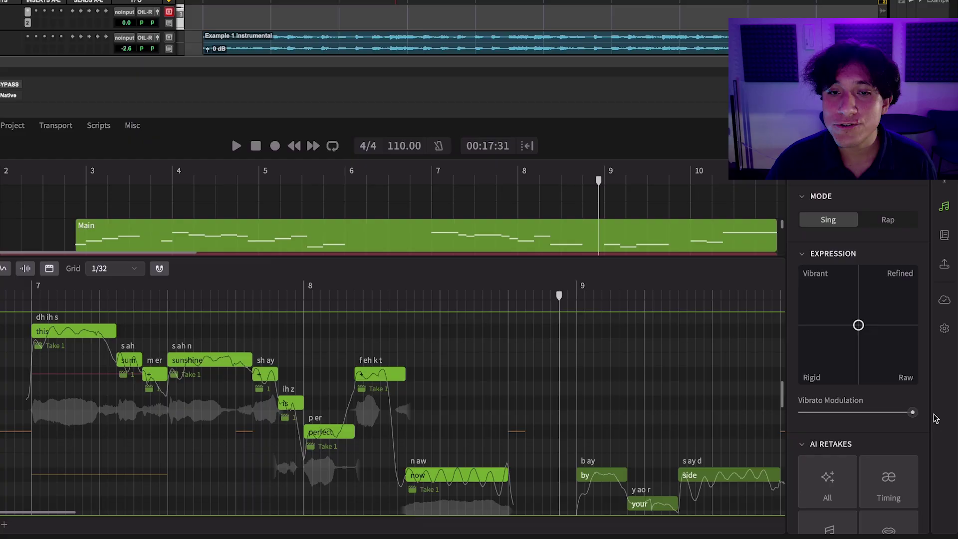
left_click_drag(822, 415, 780, 413)
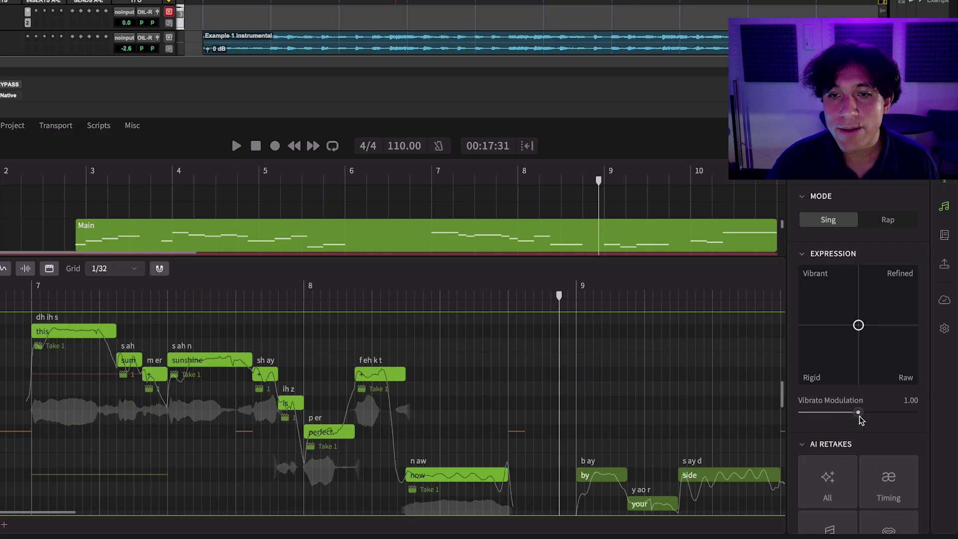
- Switch the notes to Rap mode, try lowest intonation and maximum tone, then return intonation to 0
left_click(910, 227)
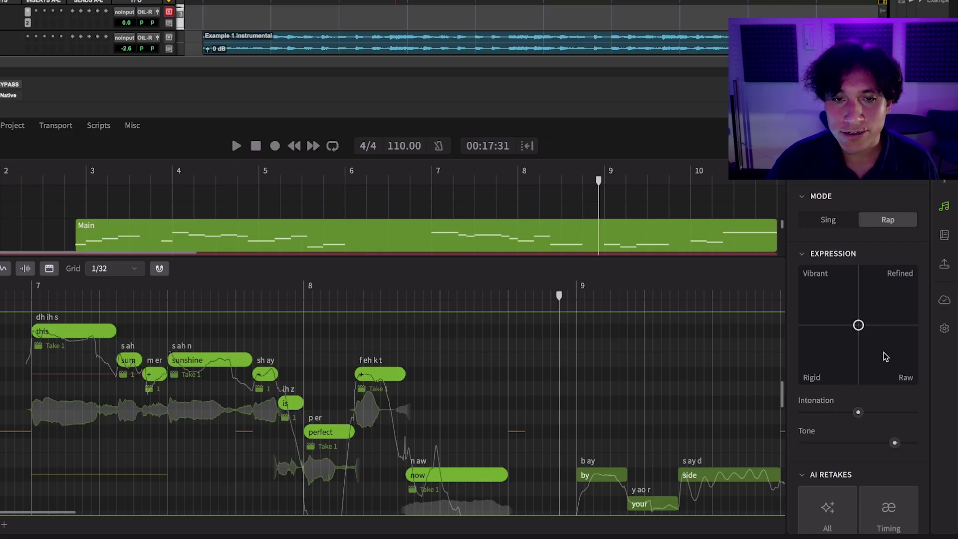
left_click_drag(805, 414, 804, 413)
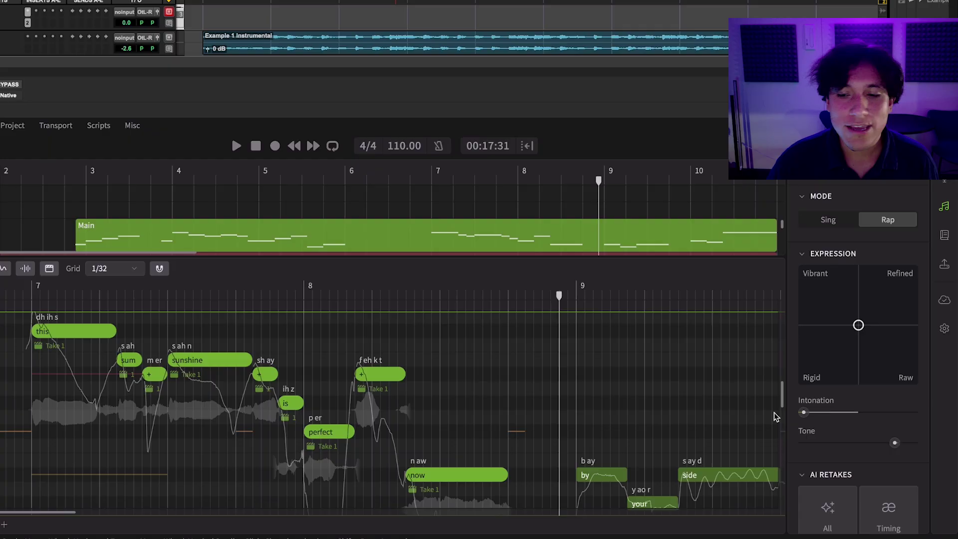
left_click_drag(896, 446, 913, 445)
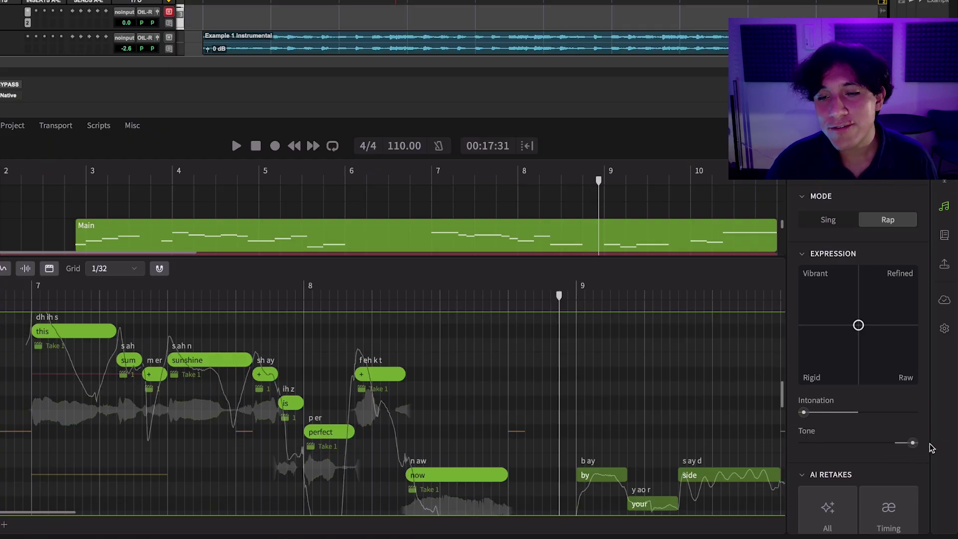
mouse_move(916, 448)
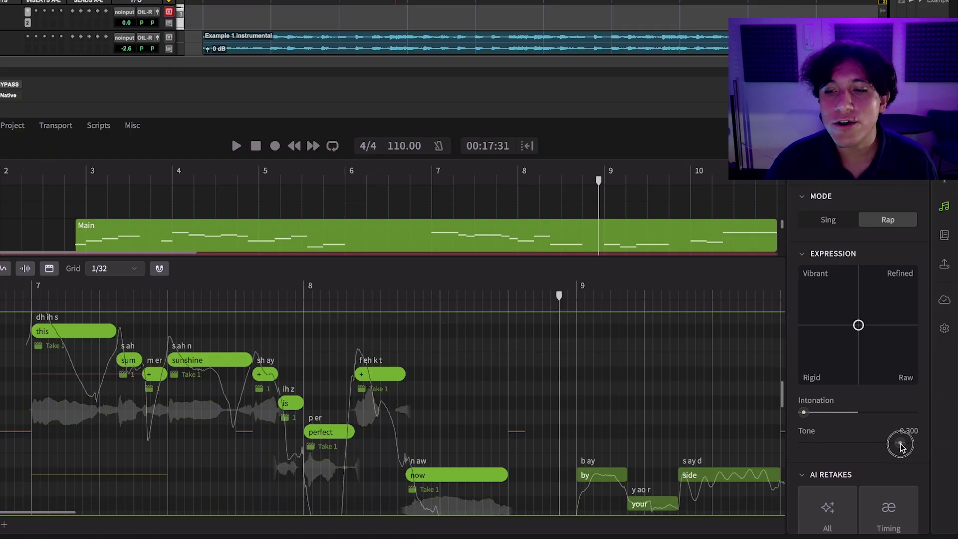
mouse_move(817, 412)
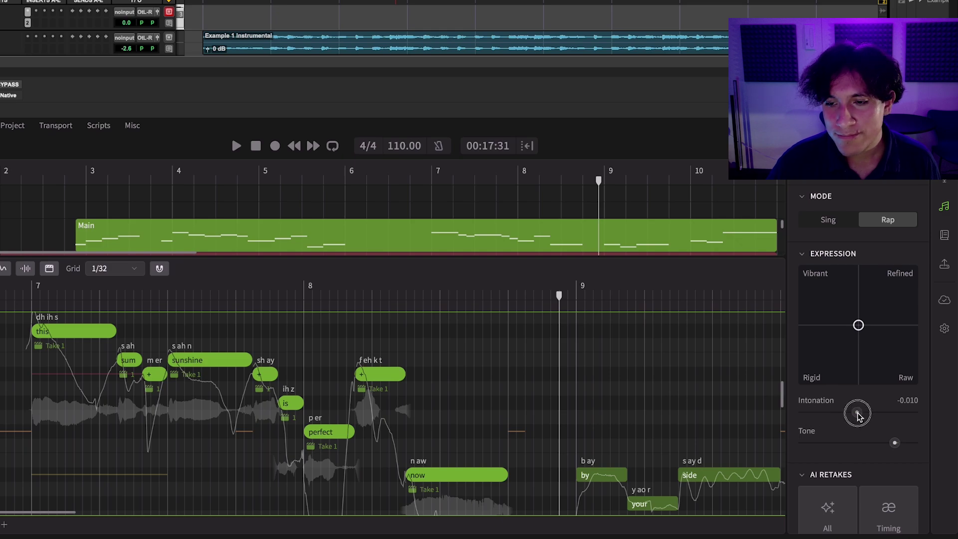
left_click_drag(858, 417, 858, 417)
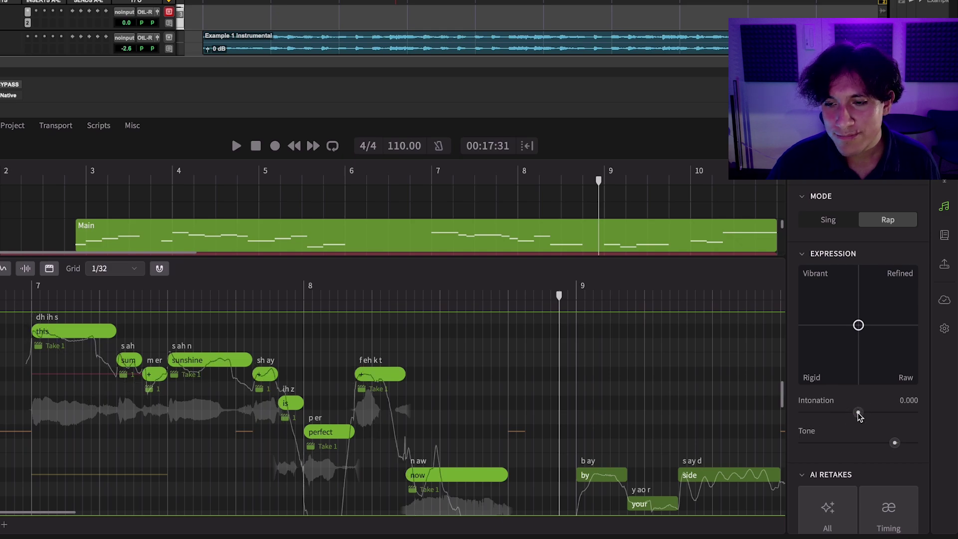
- Put the notes back in Sing mode and keep English as the singing language
left_click(852, 225)
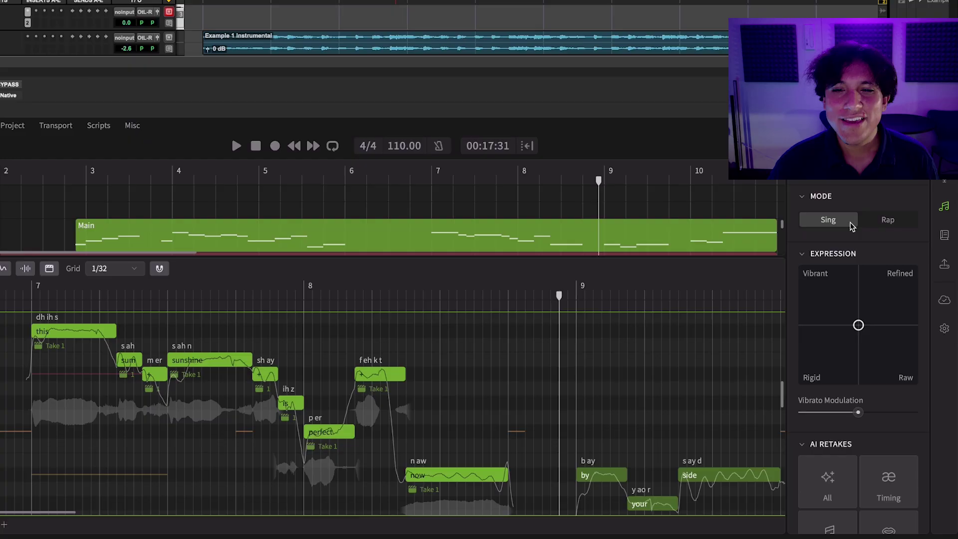
scroll(884, 432, "down", 5)
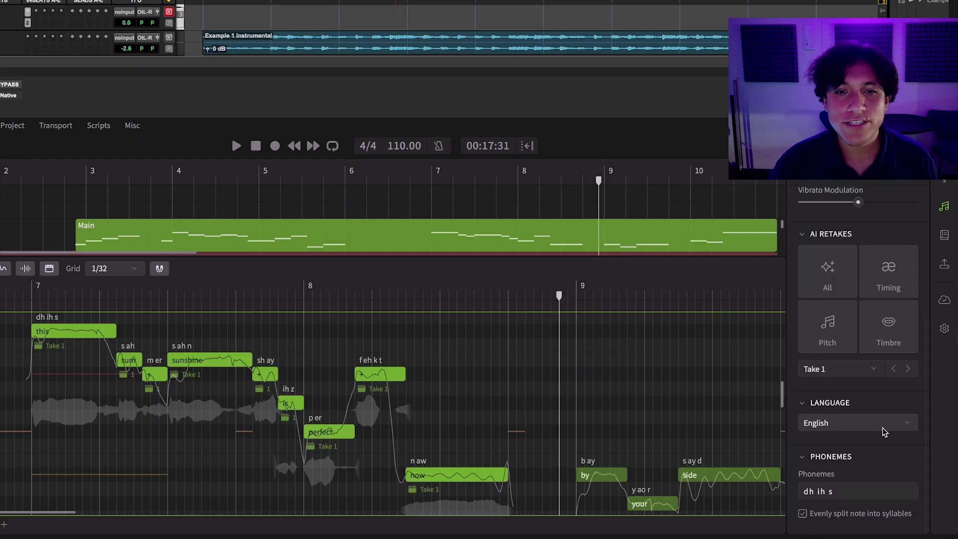
left_click(879, 425)
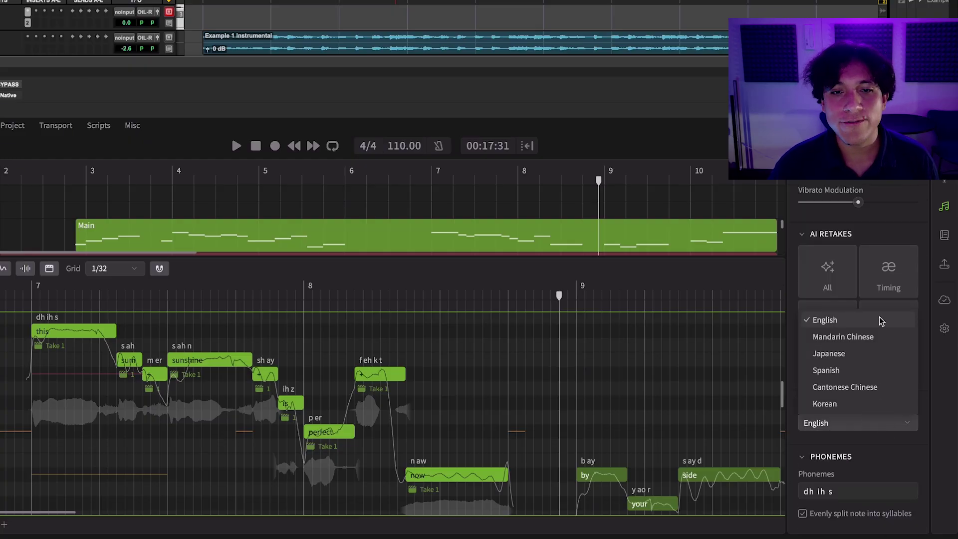
left_click(884, 422)
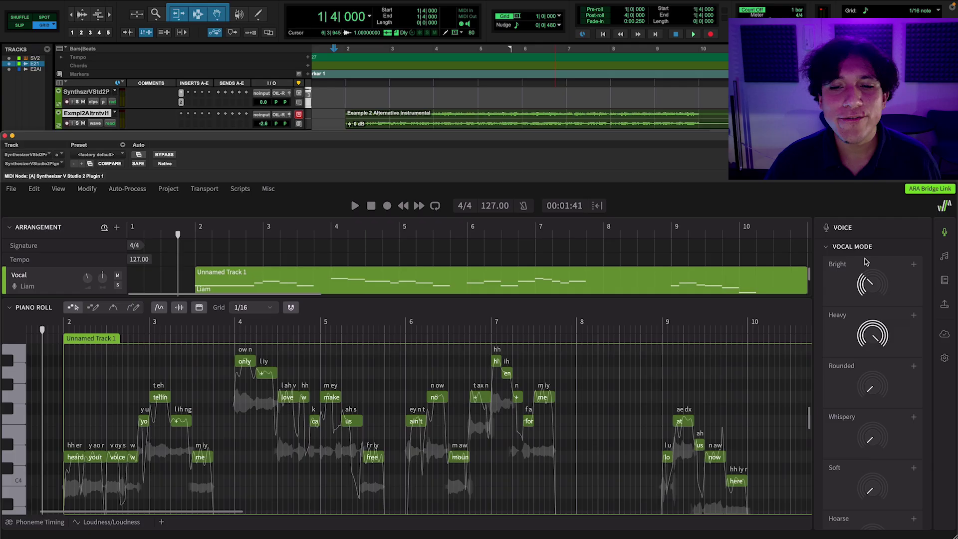
- Close the Voice panel to widen the piano roll and play the second example's vocal at 127 BPM
scroll(905, 347, "down", 10)
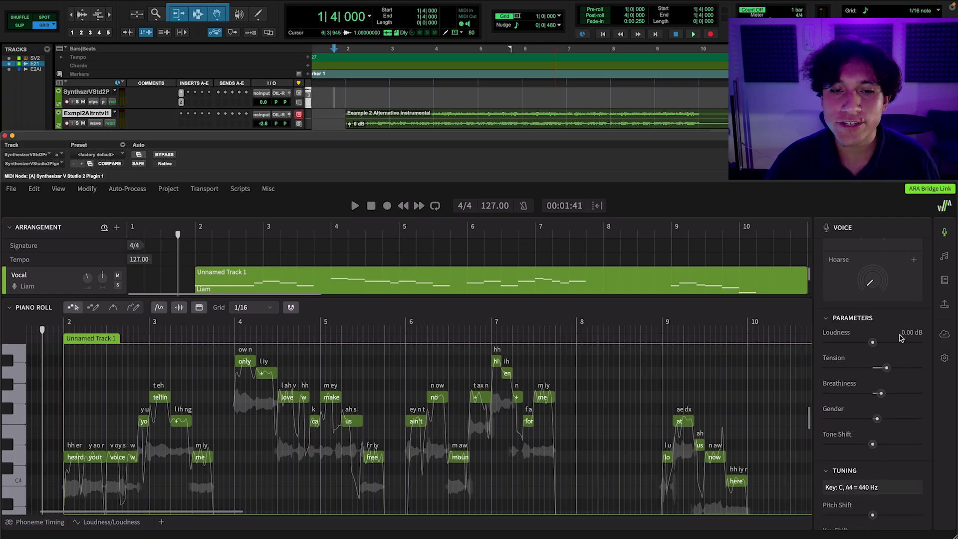
scroll(899, 335, "up", 10)
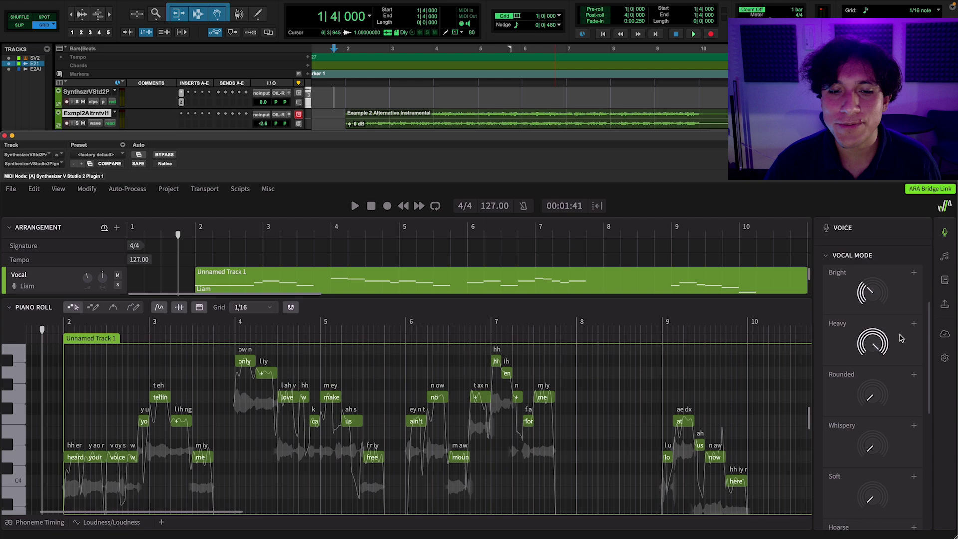
left_click(945, 233)
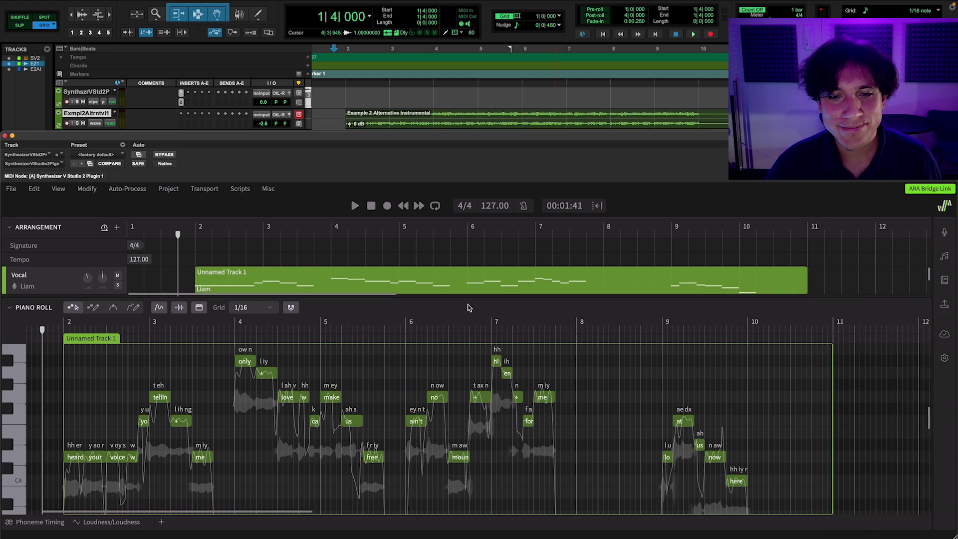
key("space")
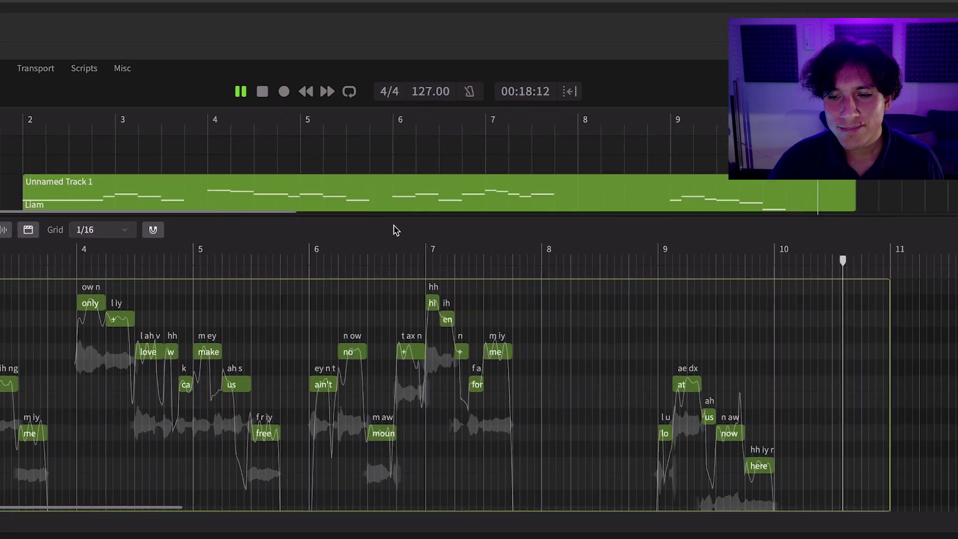
- Select the second example's vocal notes, push their expression toward Raw, and play them back
key("space")
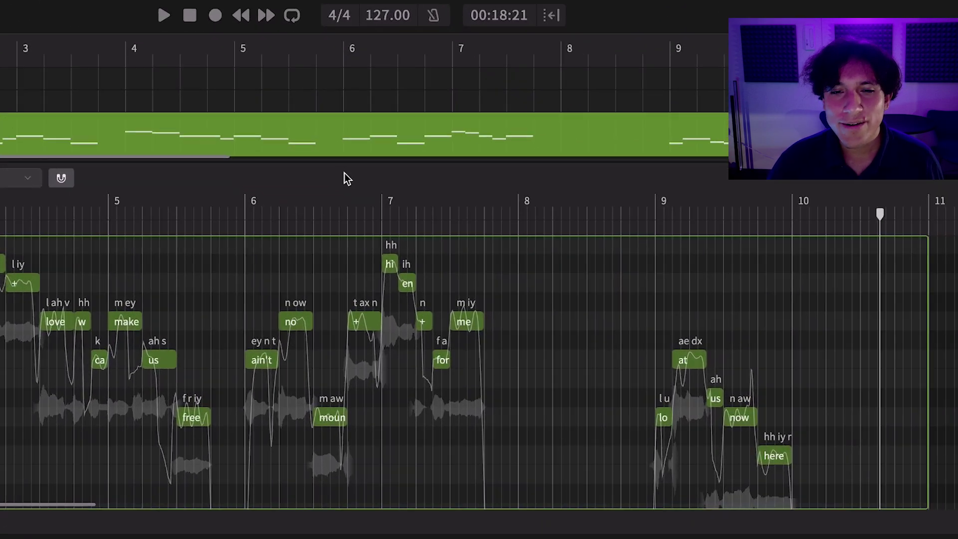
left_click_drag(511, 264, 226, 448)
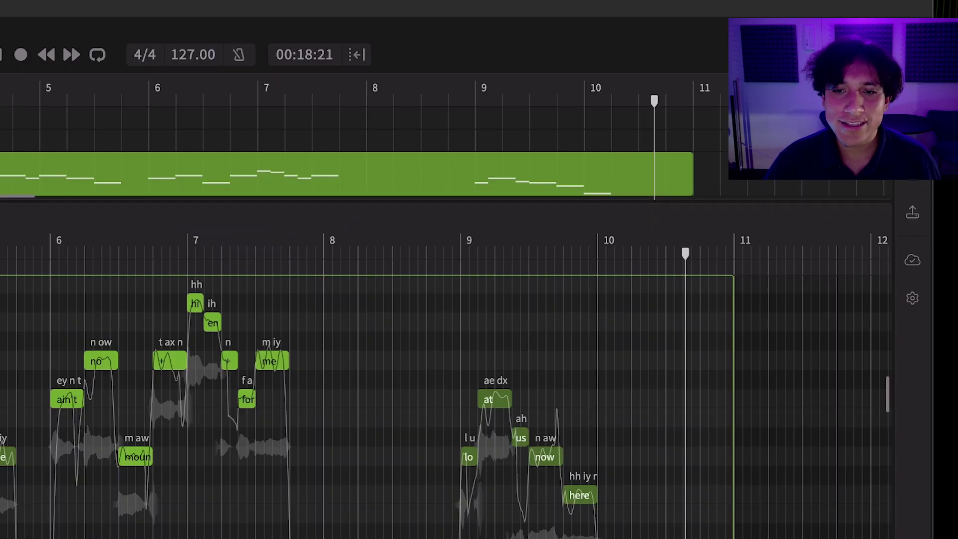
left_click(749, 54)
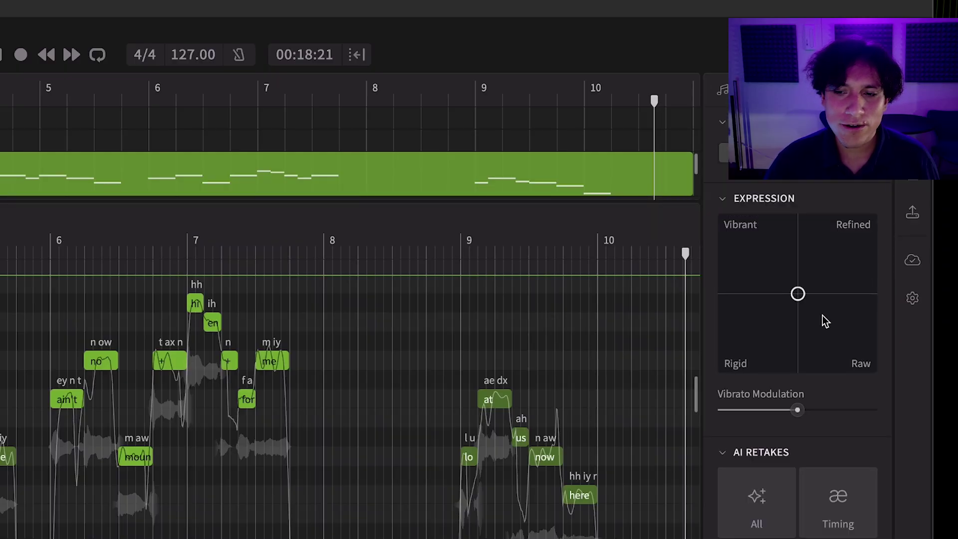
left_click_drag(822, 316, 845, 335)
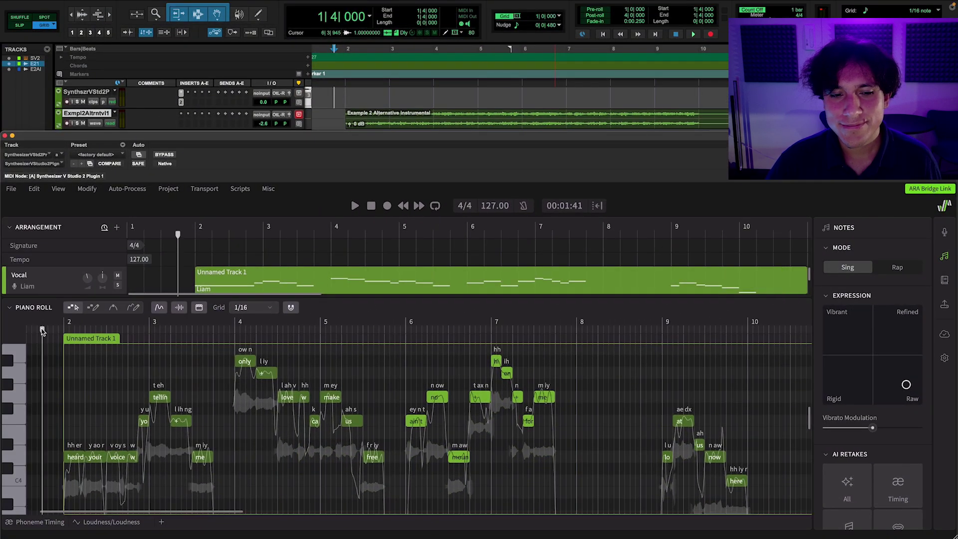
key("space")
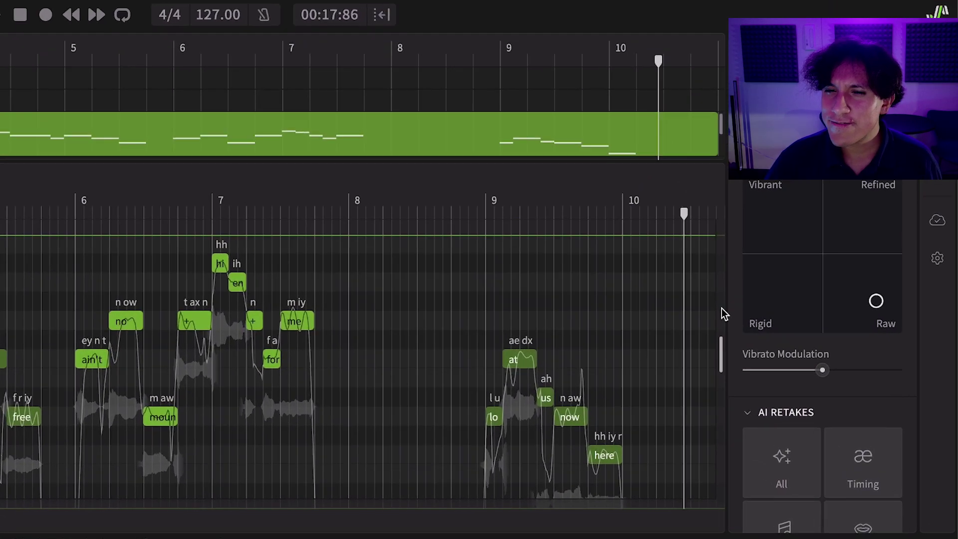
- Generate new AI pitch and timing retakes for the phrase, auditioning from just before bar 6
mouse_move(893, 417)
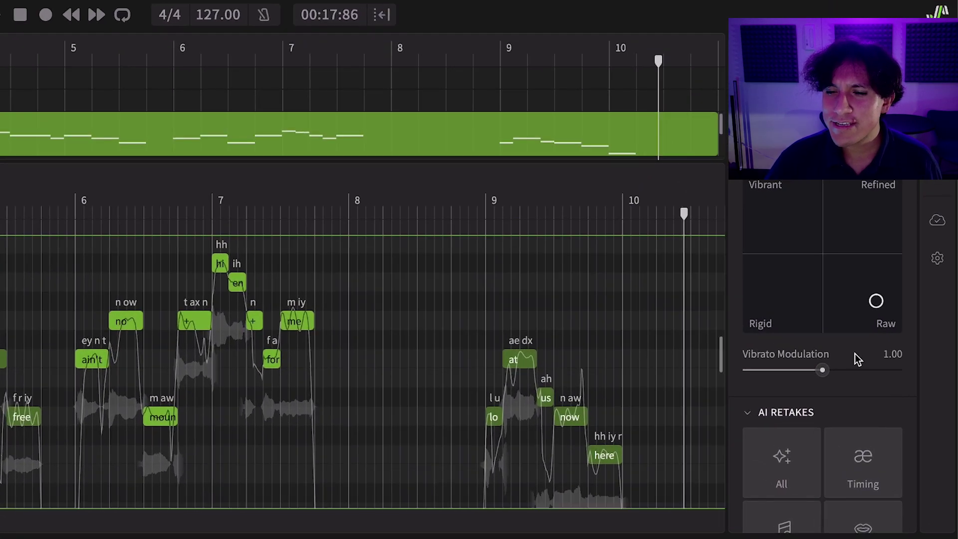
scroll(858, 351, "down", 3)
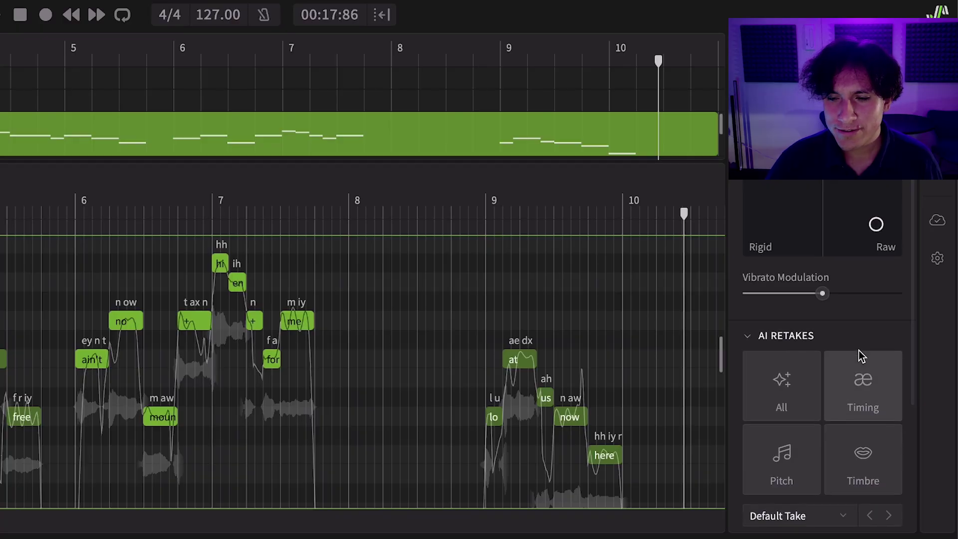
left_click(810, 450)
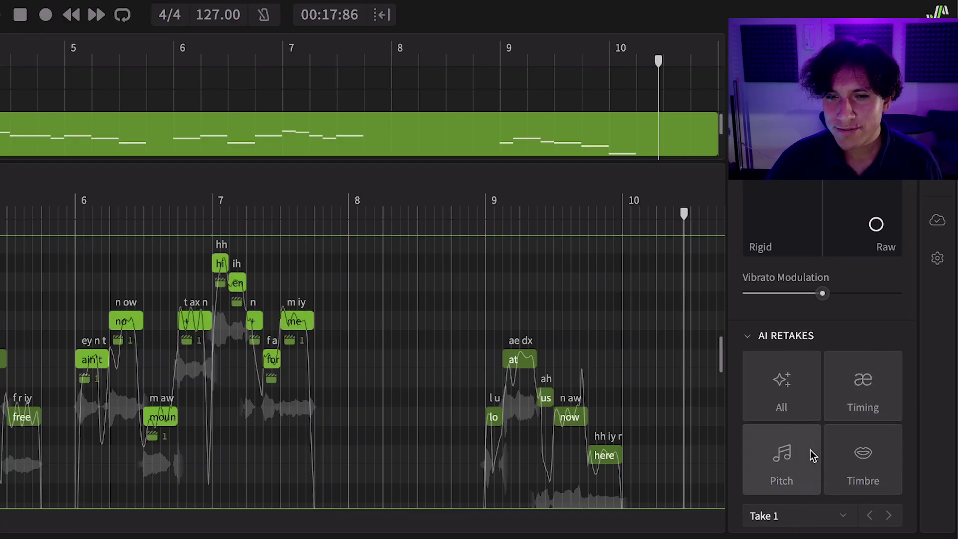
left_click(52, 214)
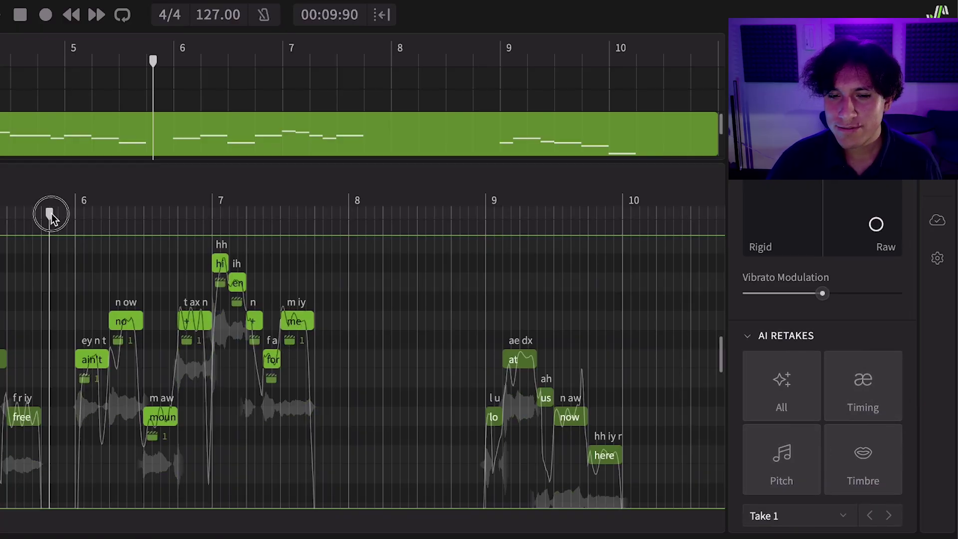
key("space")
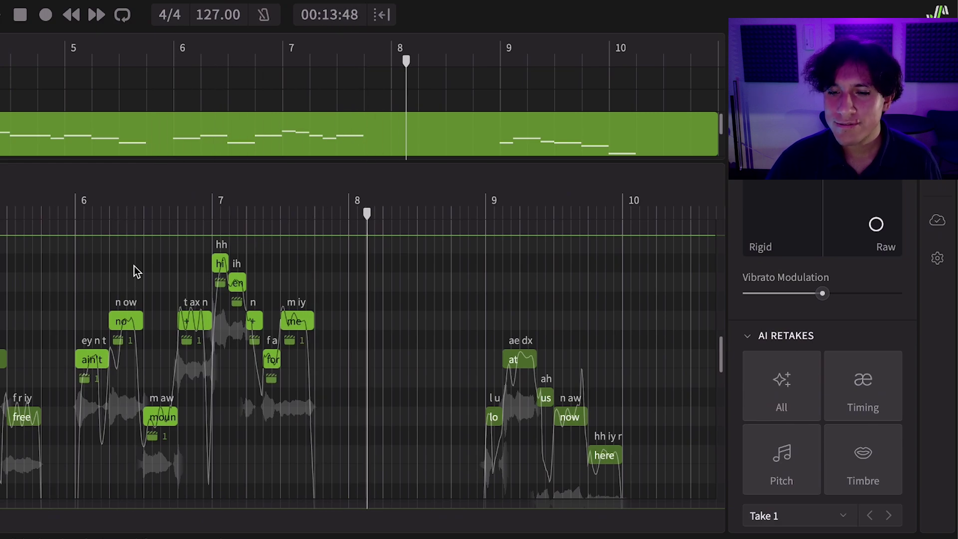
left_click(847, 393)
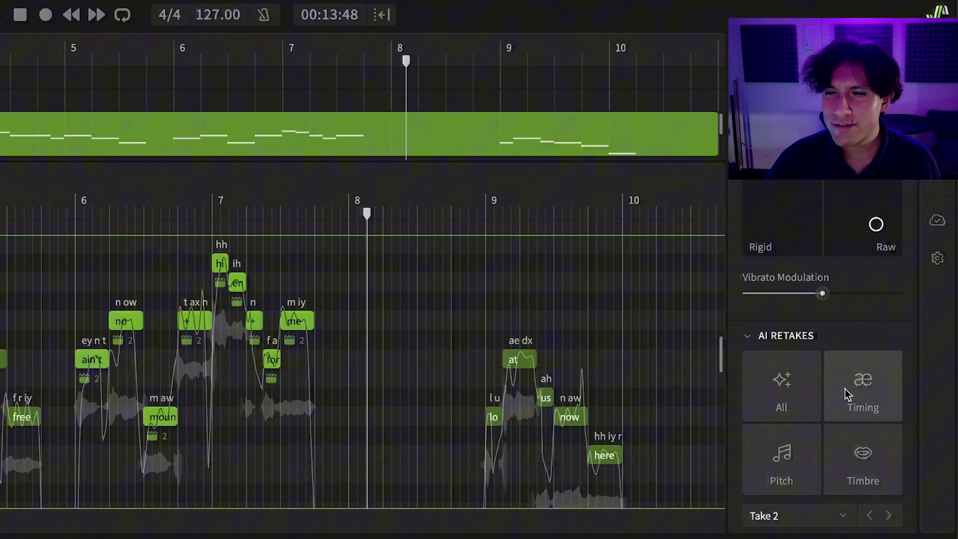
left_click(43, 214)
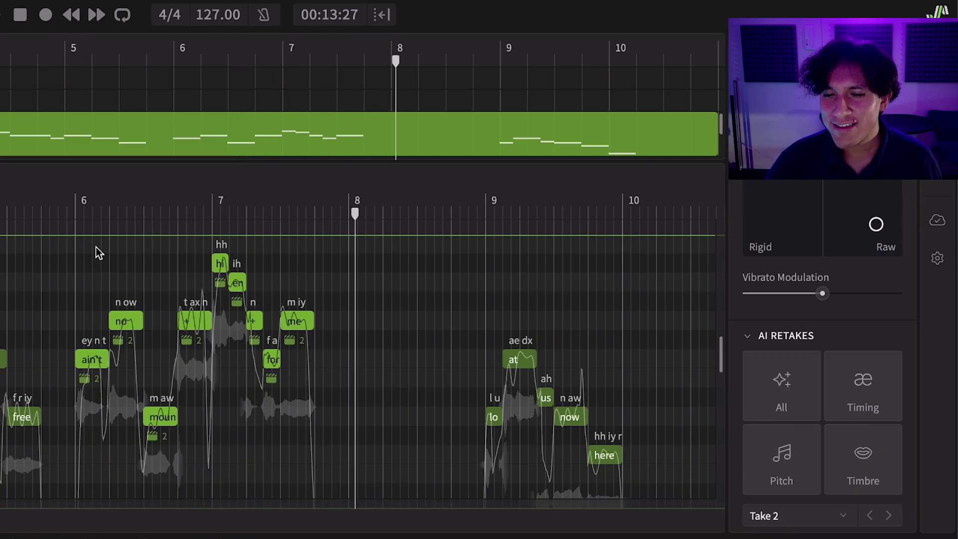
- Select the 'hi' note, regenerate its pitch to Take 3, and play from before bar 6
left_click(269, 264)
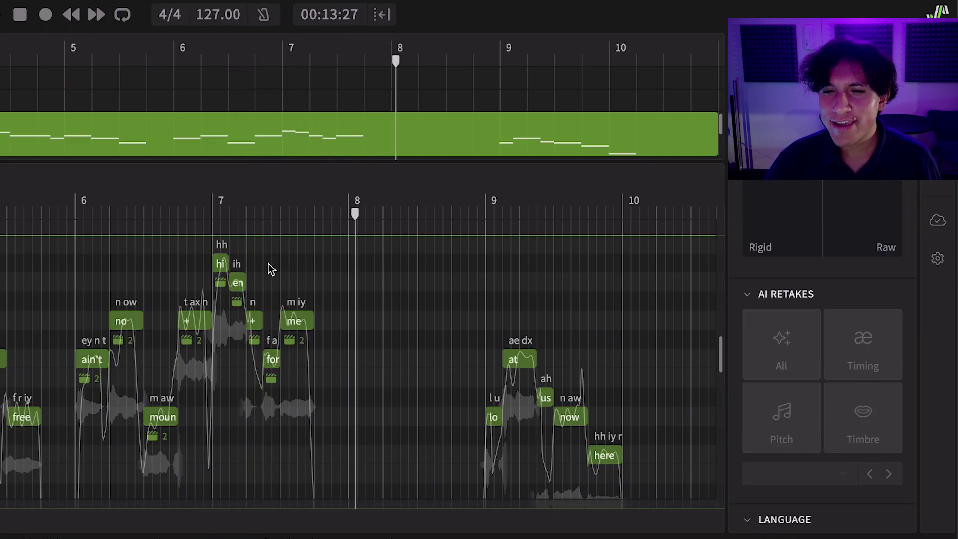
left_click(222, 264)
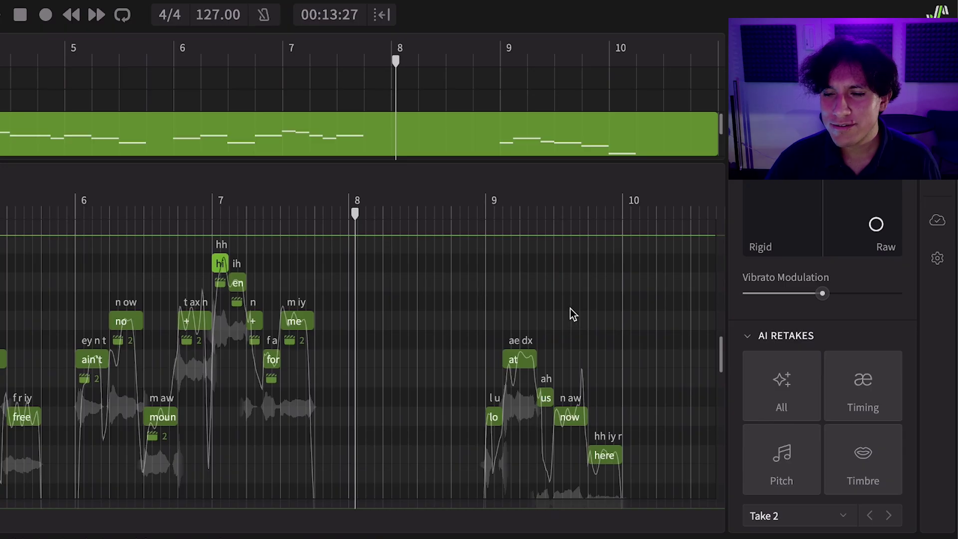
left_click(805, 455)
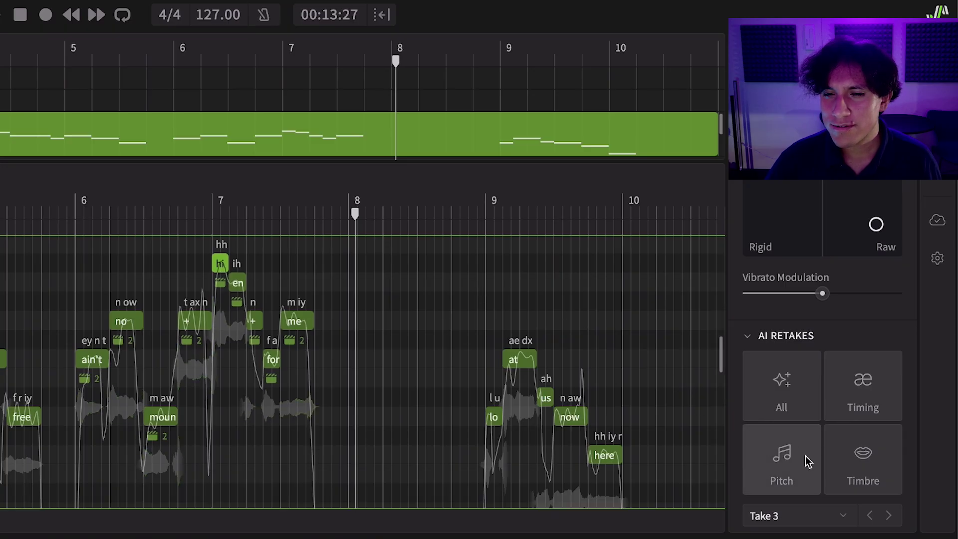
left_click(41, 212)
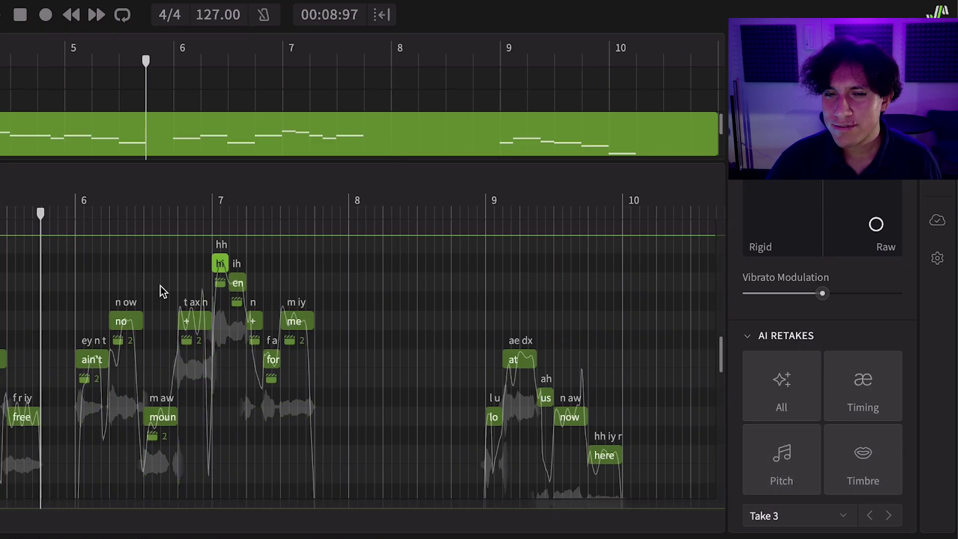
key("space")
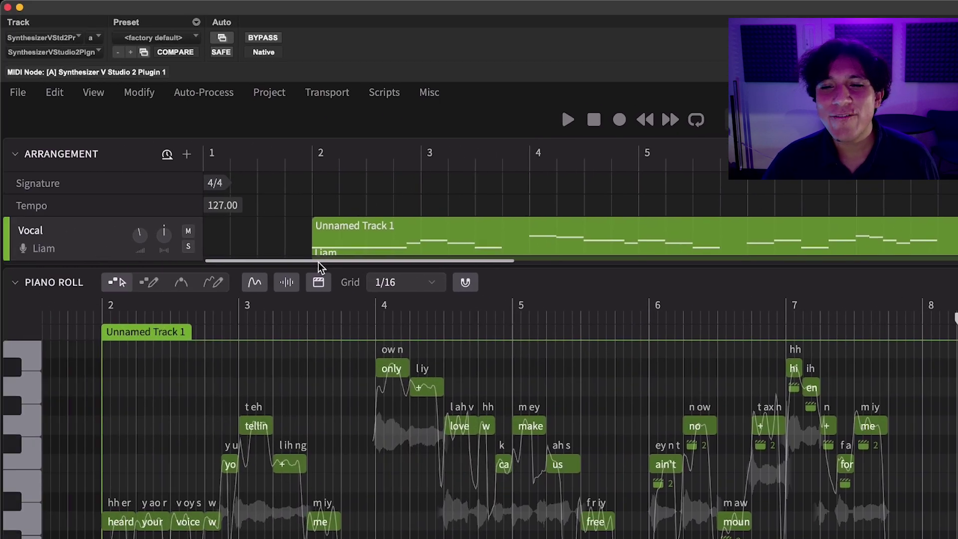
- Duplicate the Vocal track as 'Vocal - copy' and AI-retake all its notes as Take 4
right_click(114, 236)
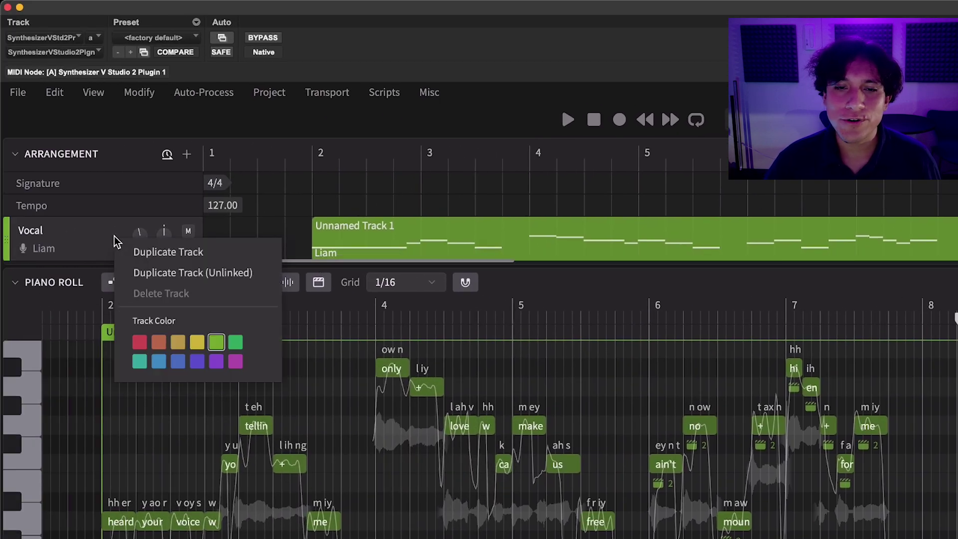
left_click(174, 272)
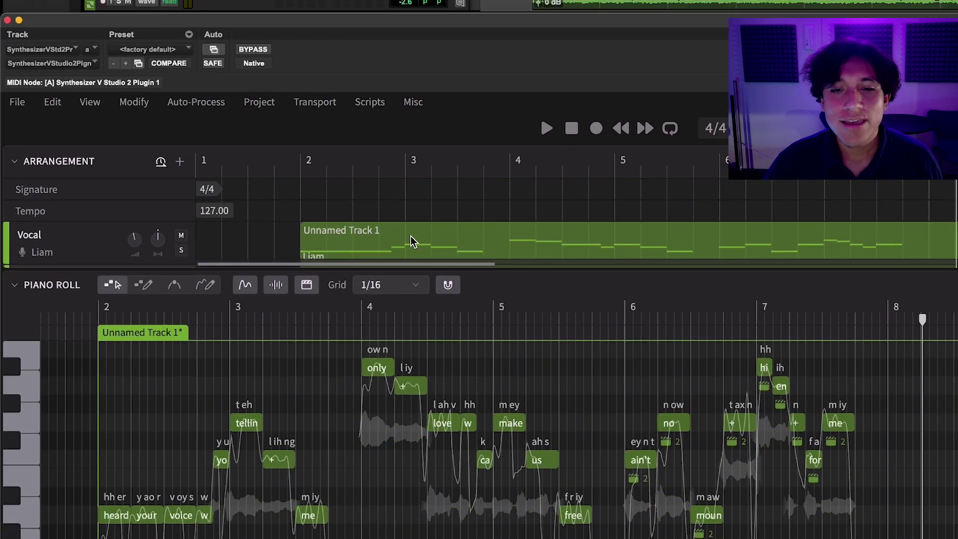
scroll(399, 240, "down", 2)
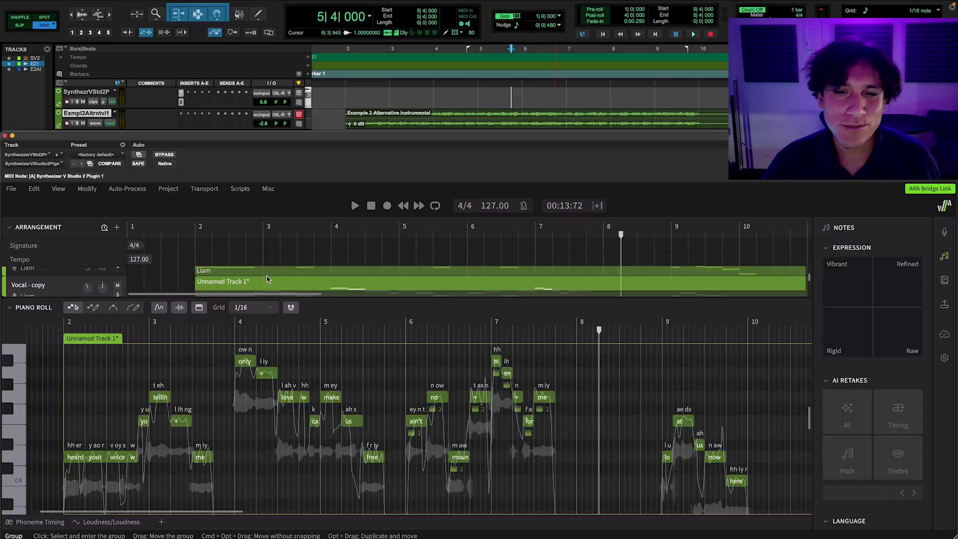
scroll(267, 279, "down", 1)
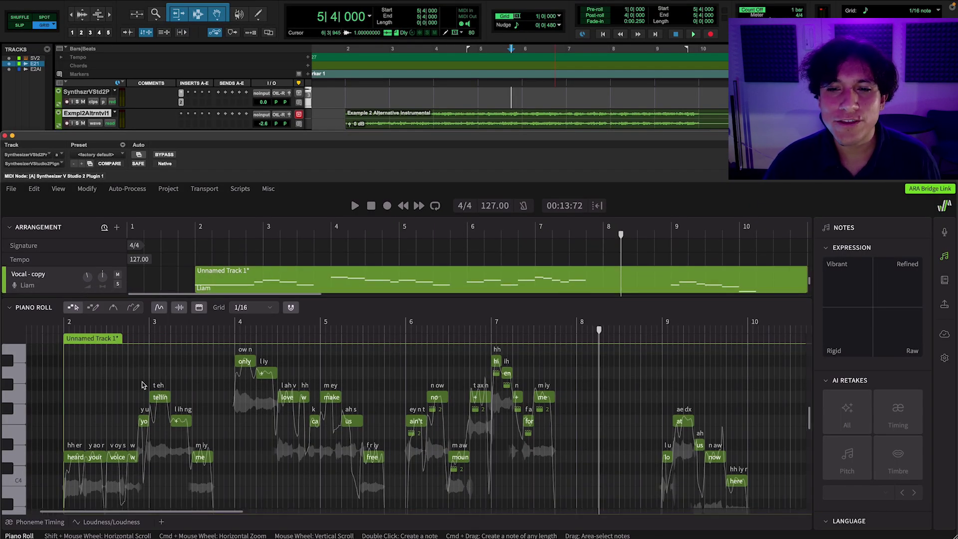
key("super+a")
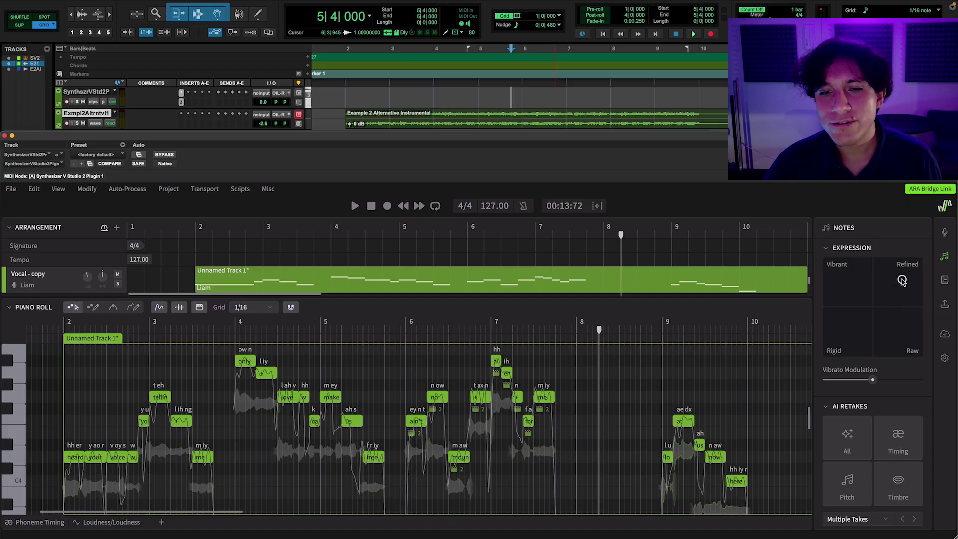
left_click(865, 436)
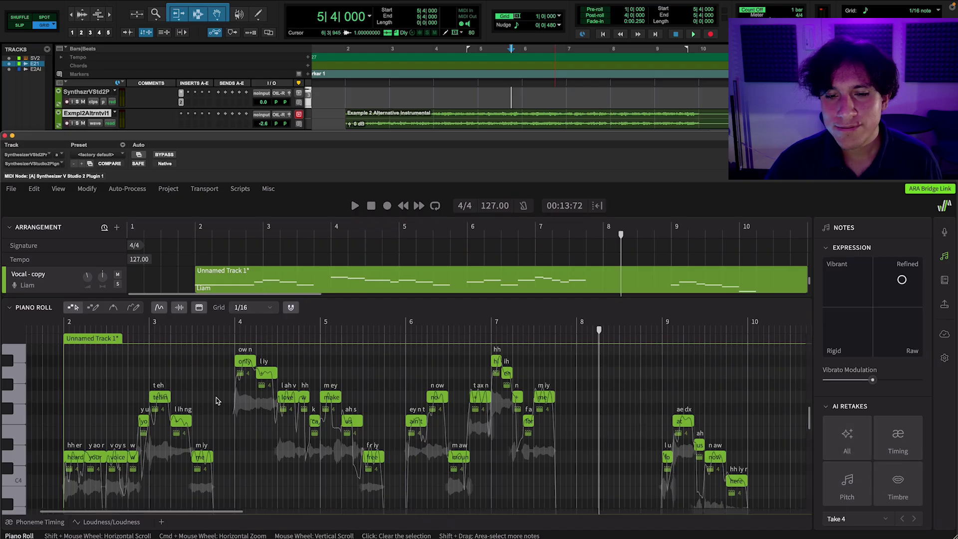
- Play the copied vocal from just before bar 2 through bar 10, then stop
left_click(43, 323)
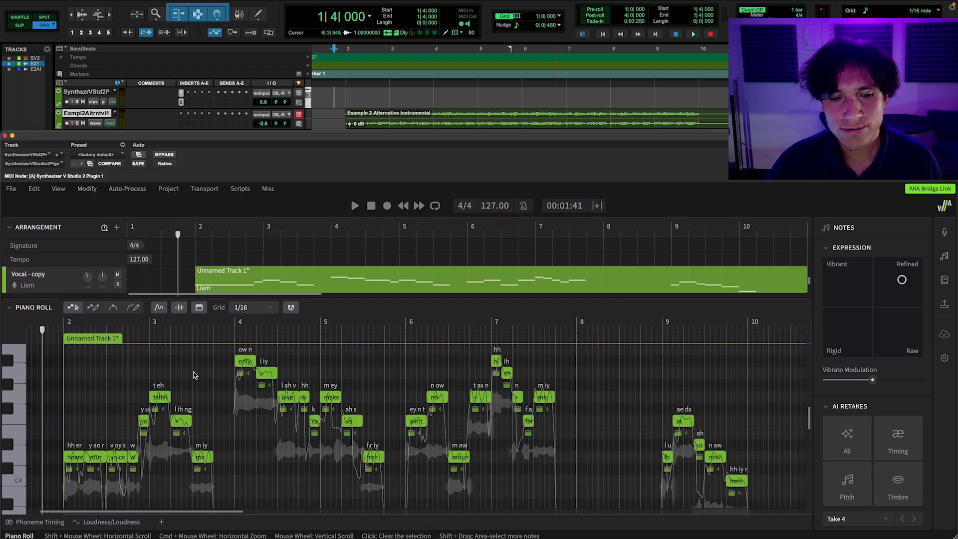
key("space")
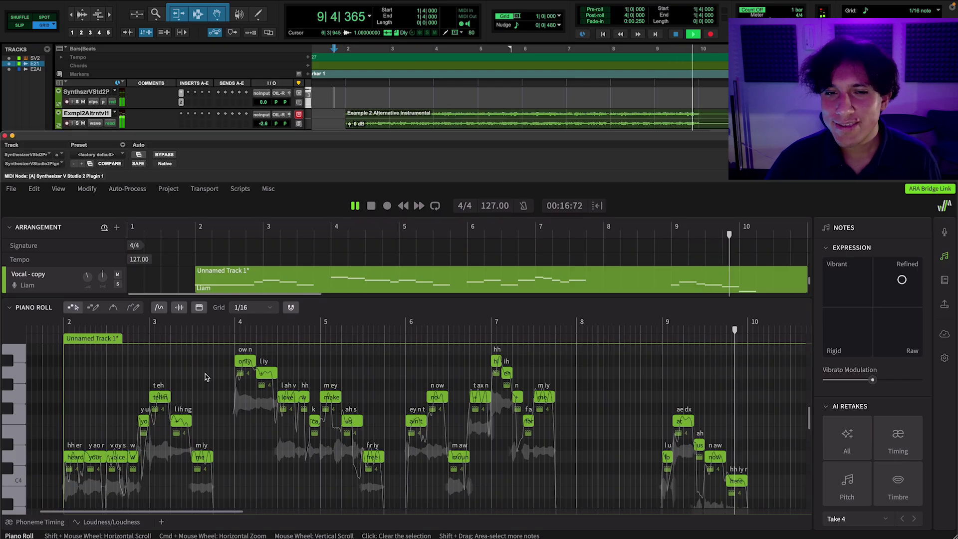
key("space")
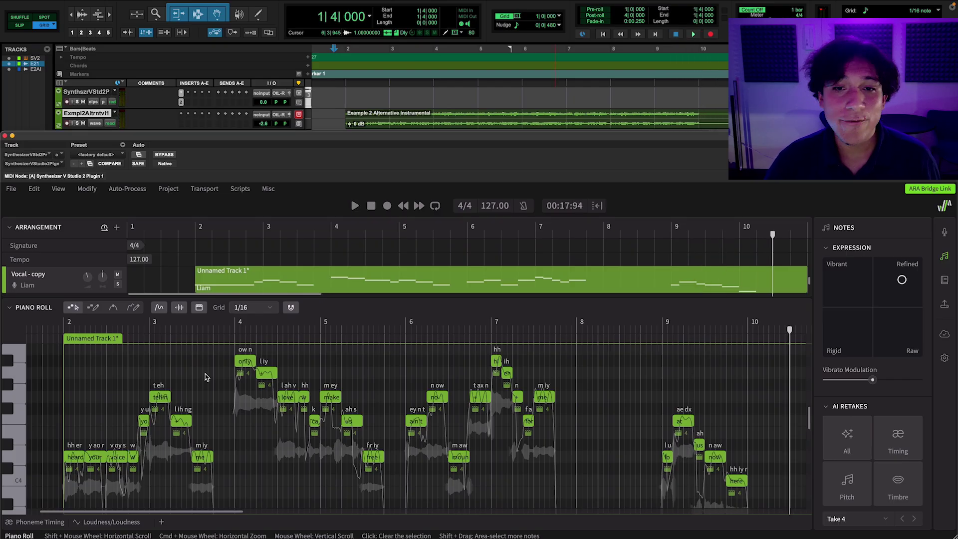
- Duplicate 'Vocal - copy' into 'Vocal - copy 2' and retake all its notes with Vibrant expression as Take 6
right_click(70, 282)
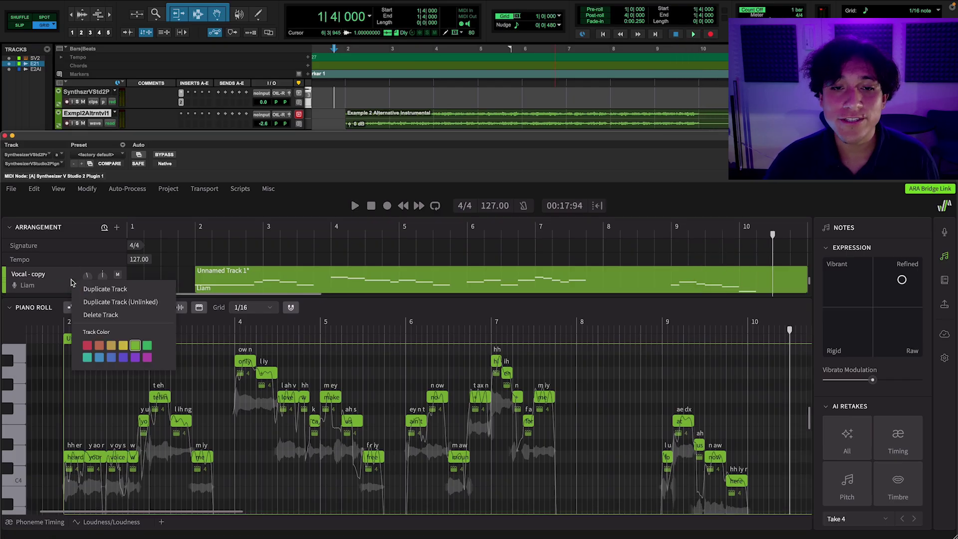
left_click(103, 302)
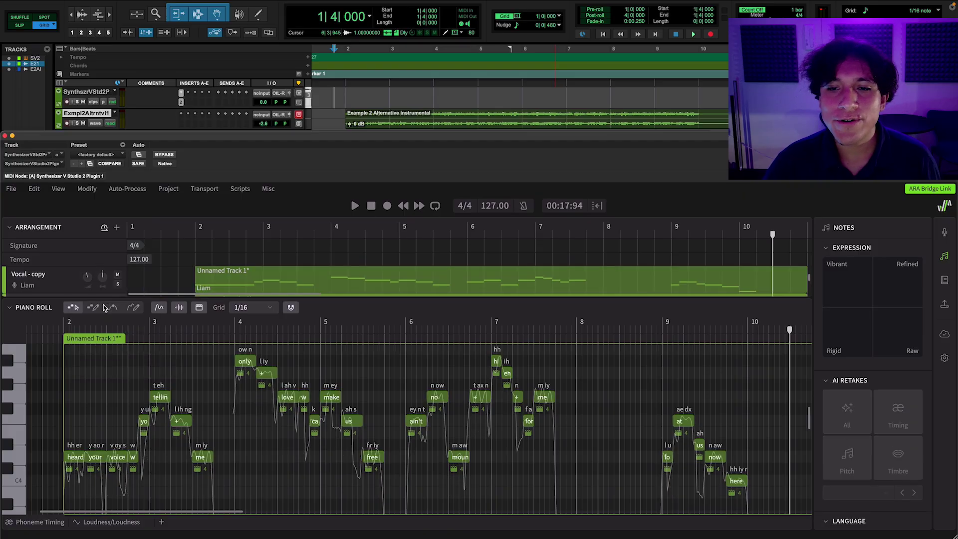
left_click(325, 278)
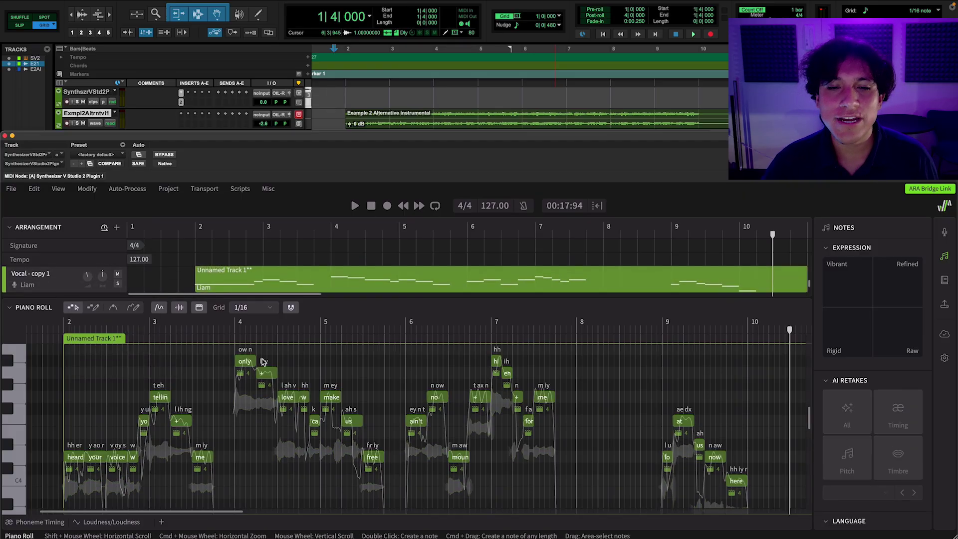
key("super+a")
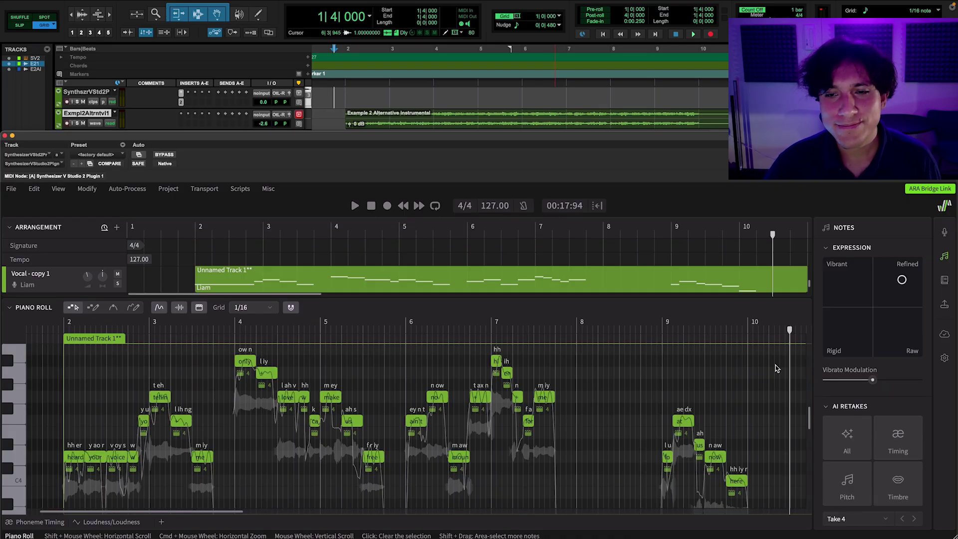
left_click(847, 439)
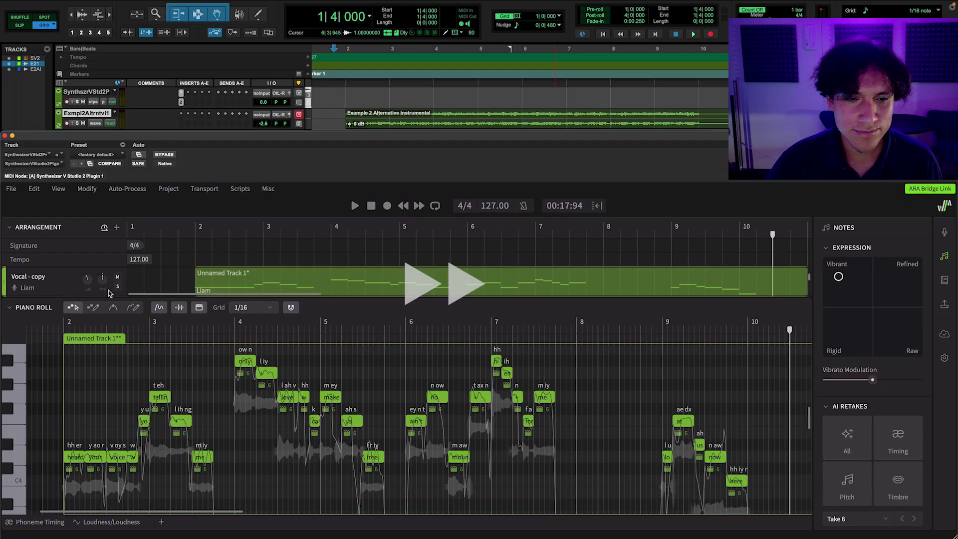
scroll(150, 291, "down", 2)
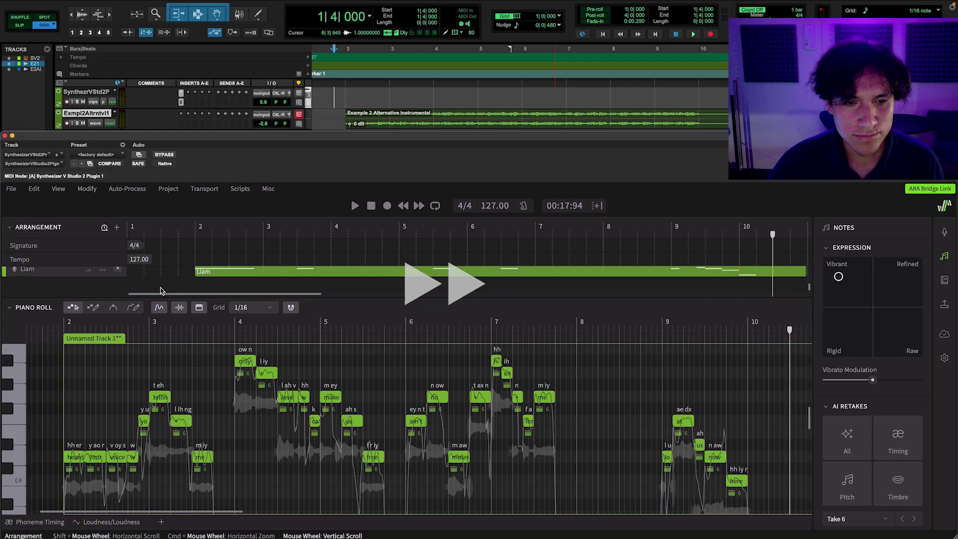
scroll(161, 291, "up", 2)
- Drop every note on 'Vocal - copy 2' down an octave
left_click(416, 374)
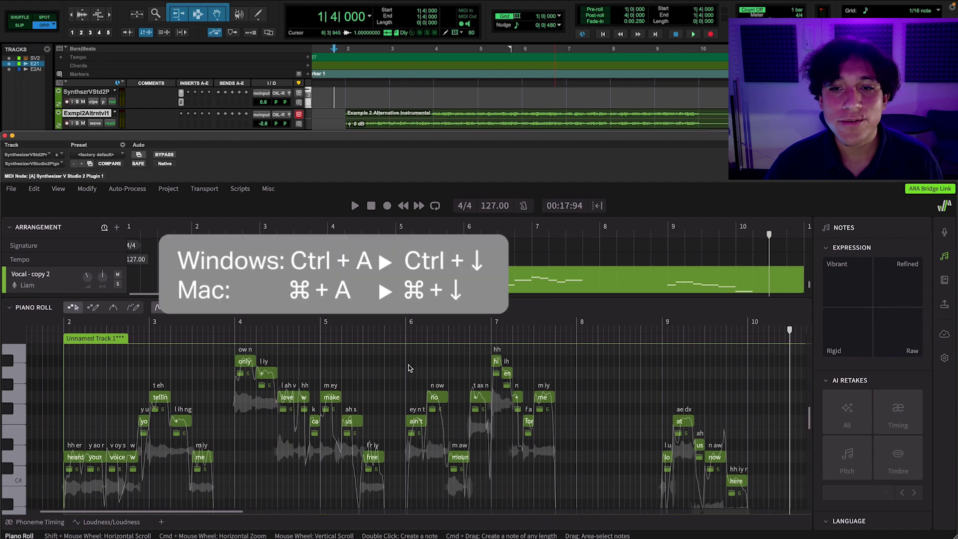
key("super+a")
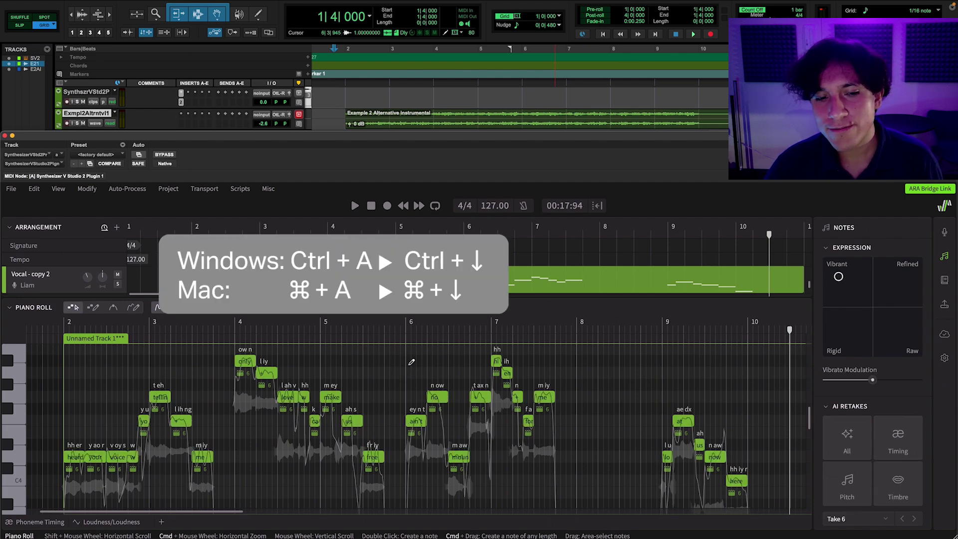
key("super+Down")
scroll(409, 368, "down", 5)
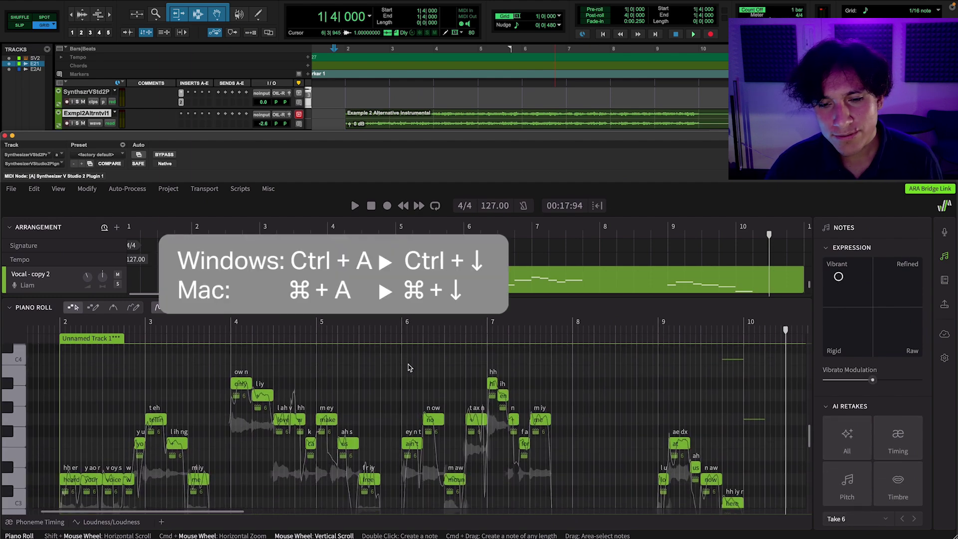
scroll(408, 367, "right", 2)
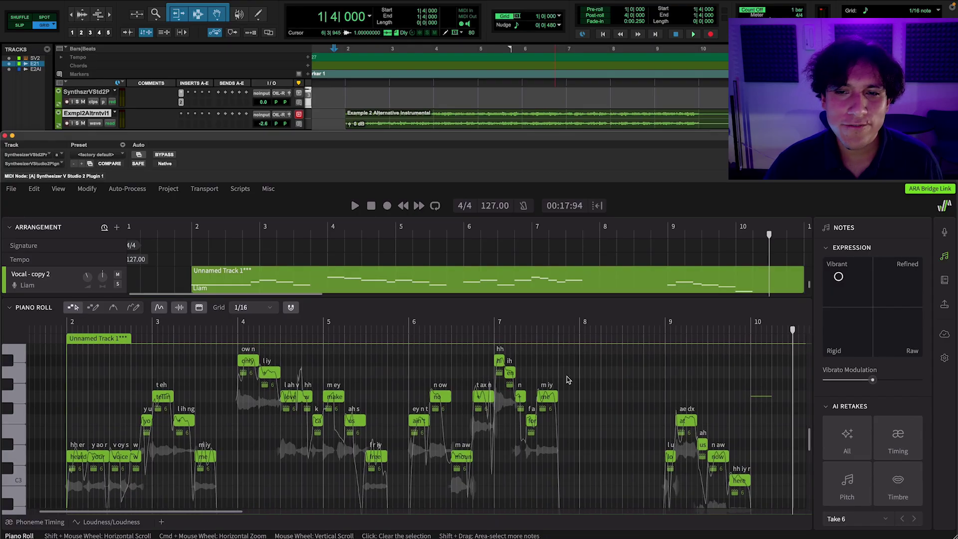
- Reset the expression to neutral, retake all notes as Take 8, and enlarge the arrangement area
left_click(873, 311)
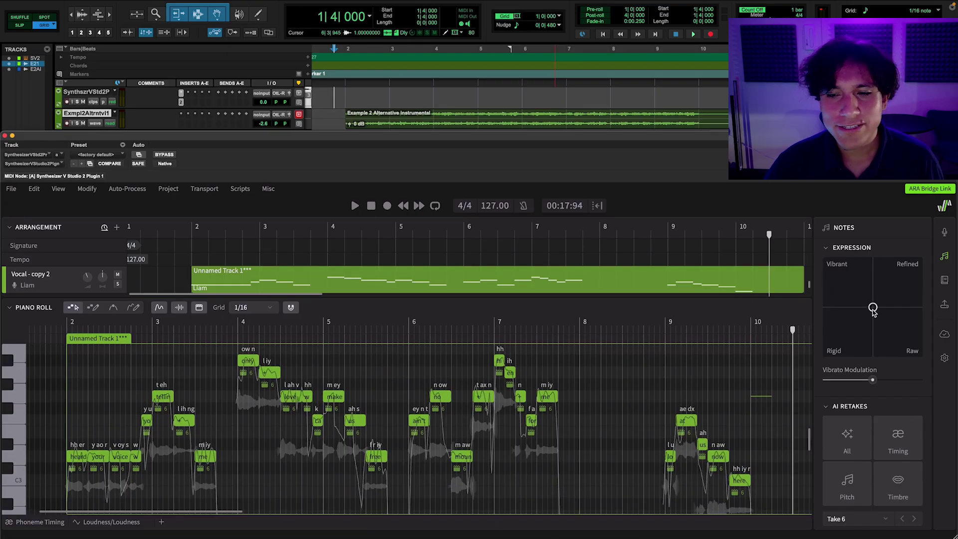
left_click(865, 433)
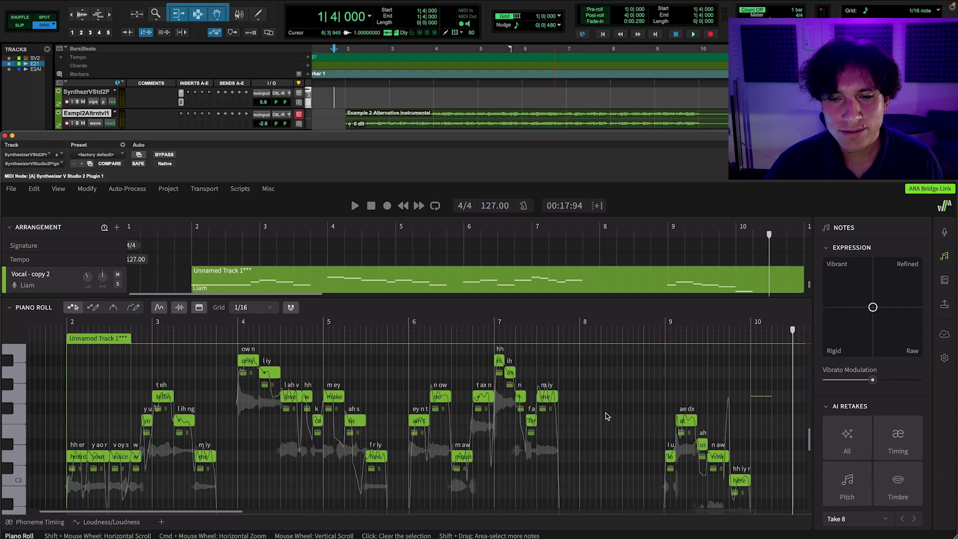
left_click_drag(598, 298, 604, 391)
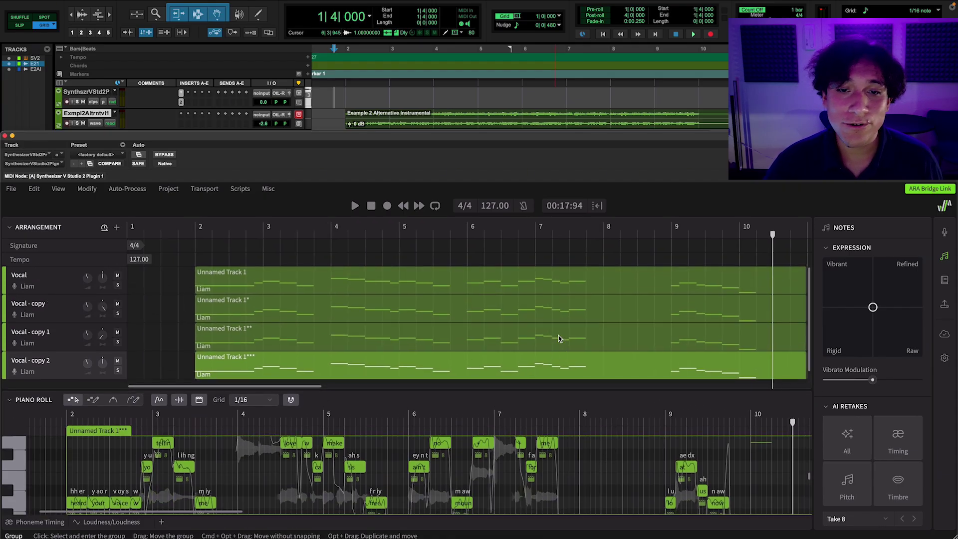
- Play all the layered vocal copies together from just before bar 2, then stop
left_click(45, 423)
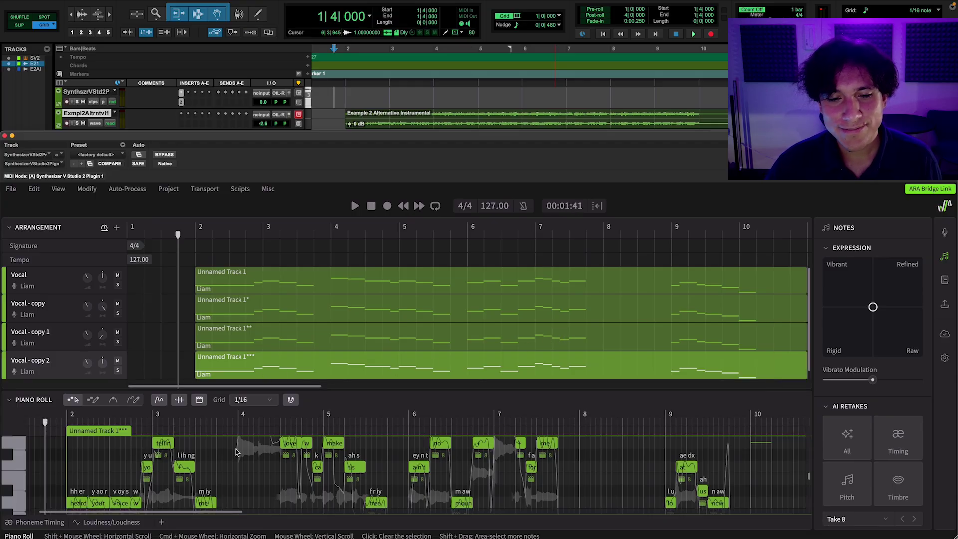
key("space")
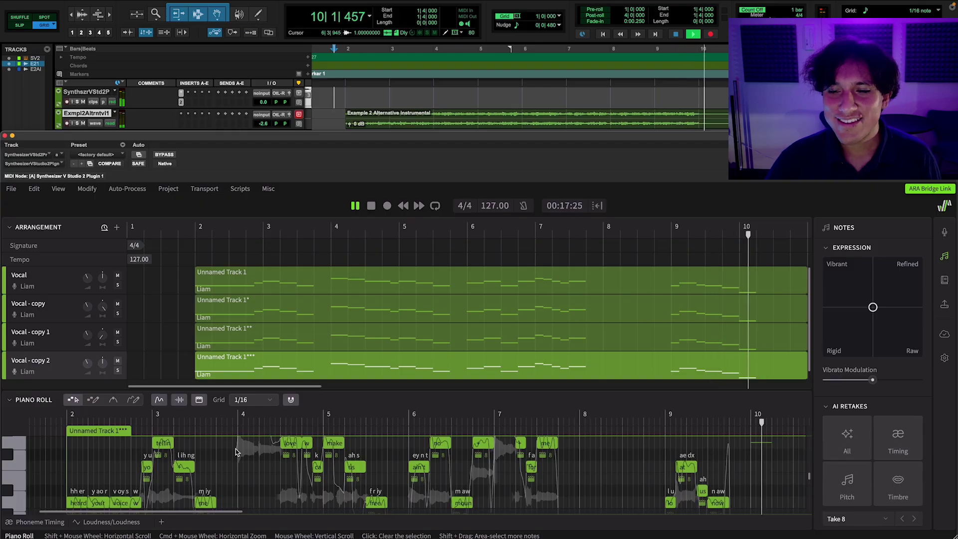
key("space")
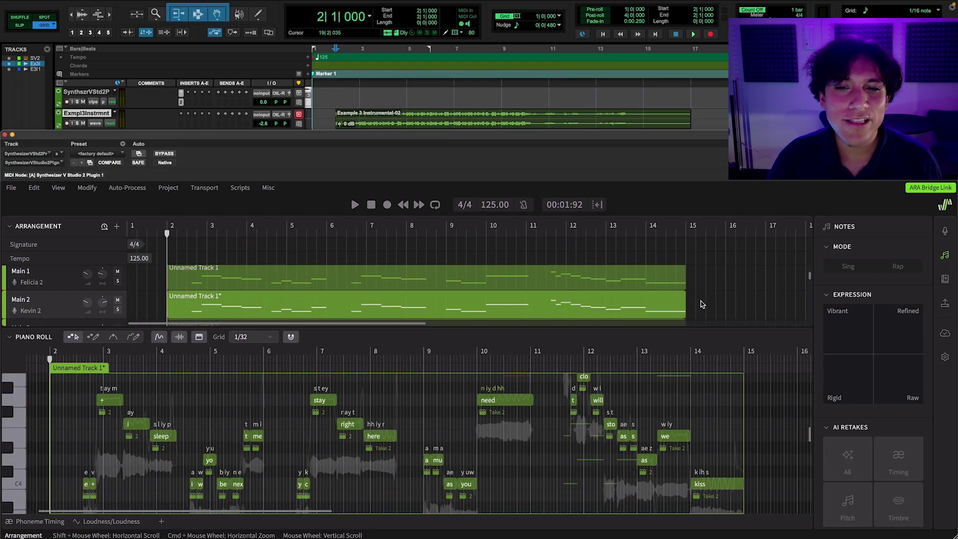
- Select the Refrain notes and push their expression toward Refined
scroll(701, 302, "down", 4)
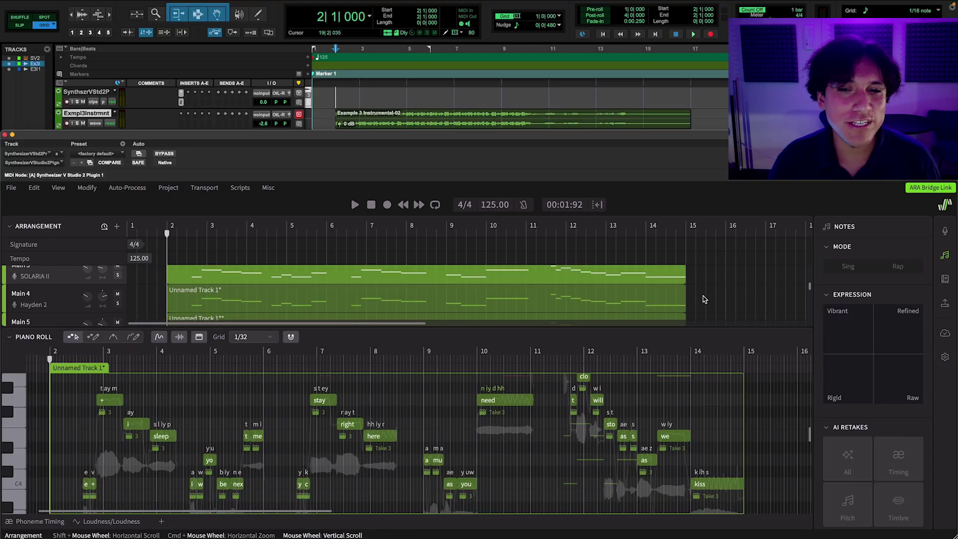
scroll(704, 299, "down", 2)
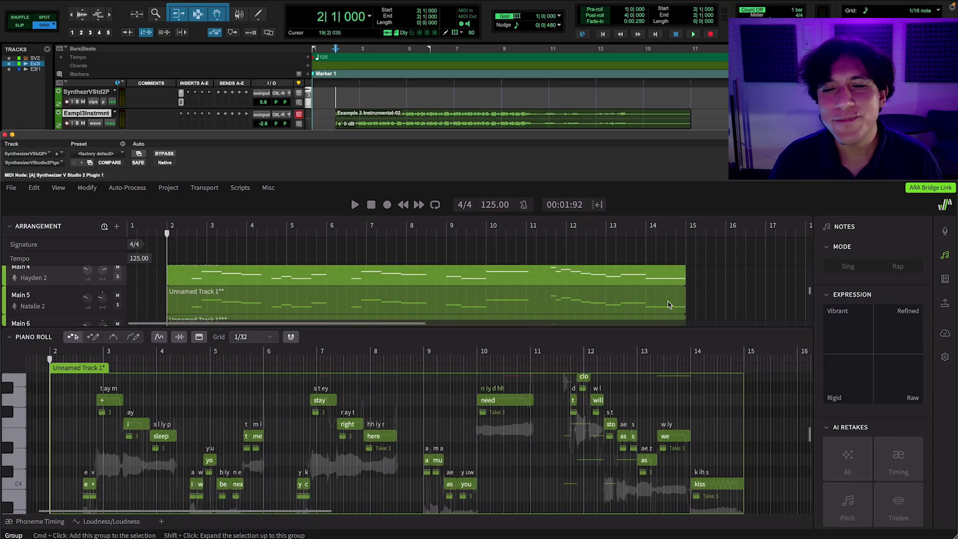
left_click(671, 304)
scroll(703, 300, "up", 8)
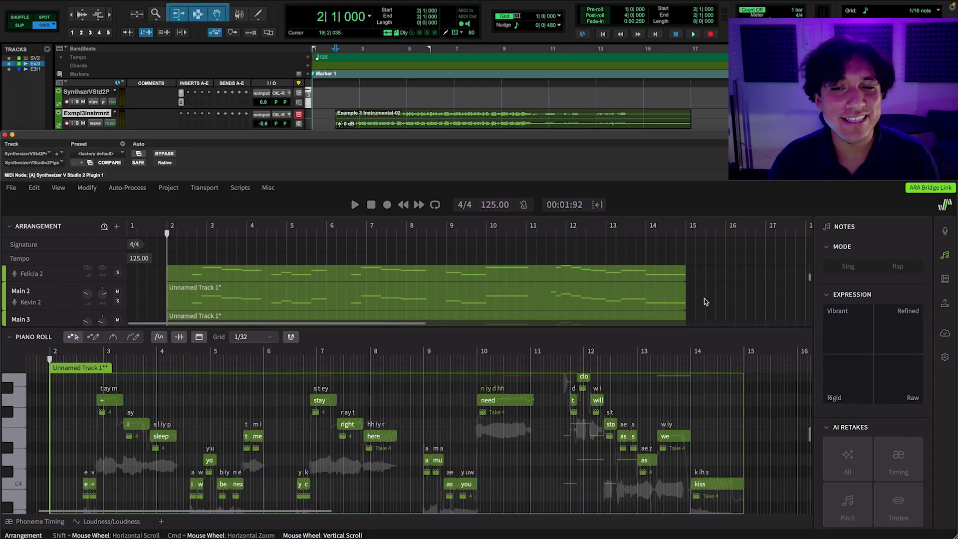
left_click(428, 272)
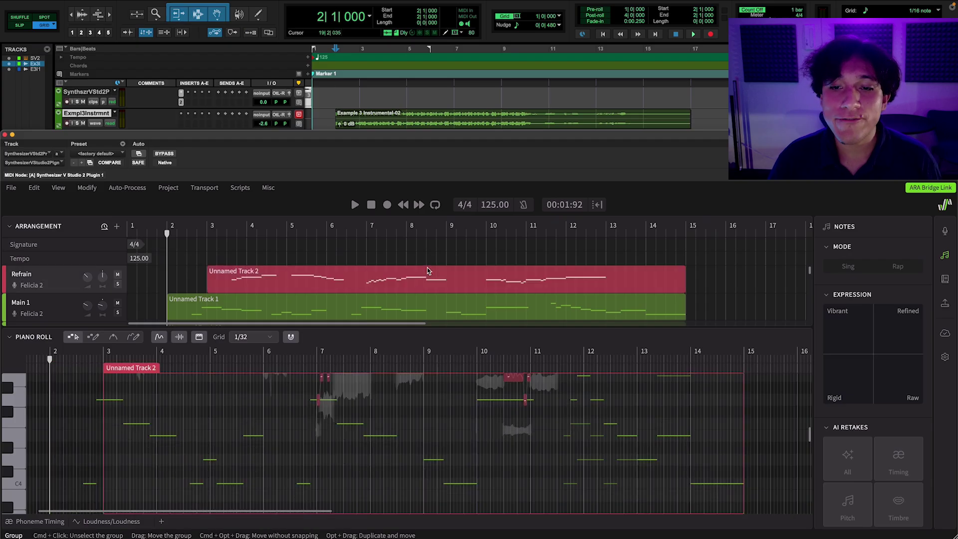
scroll(419, 425, "up", 4)
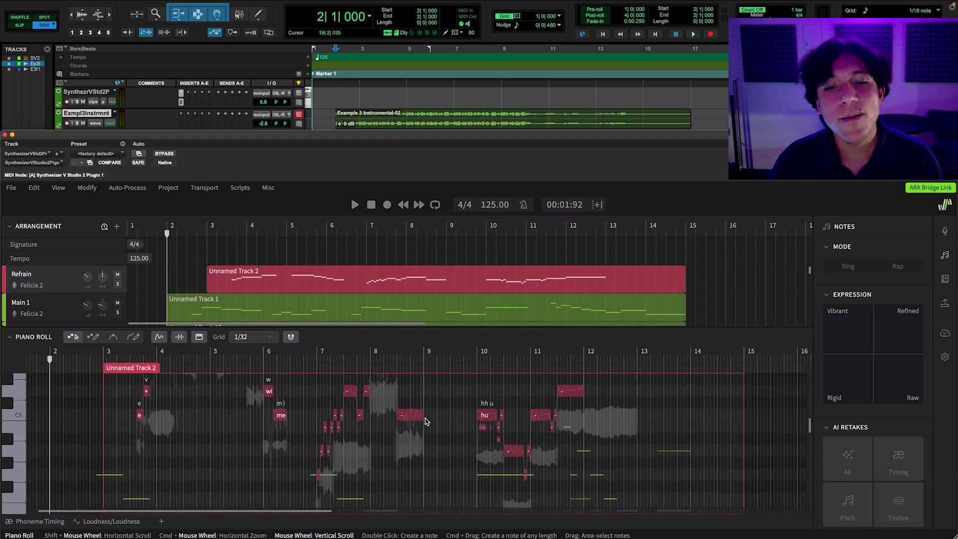
left_click_drag(431, 379, 314, 495)
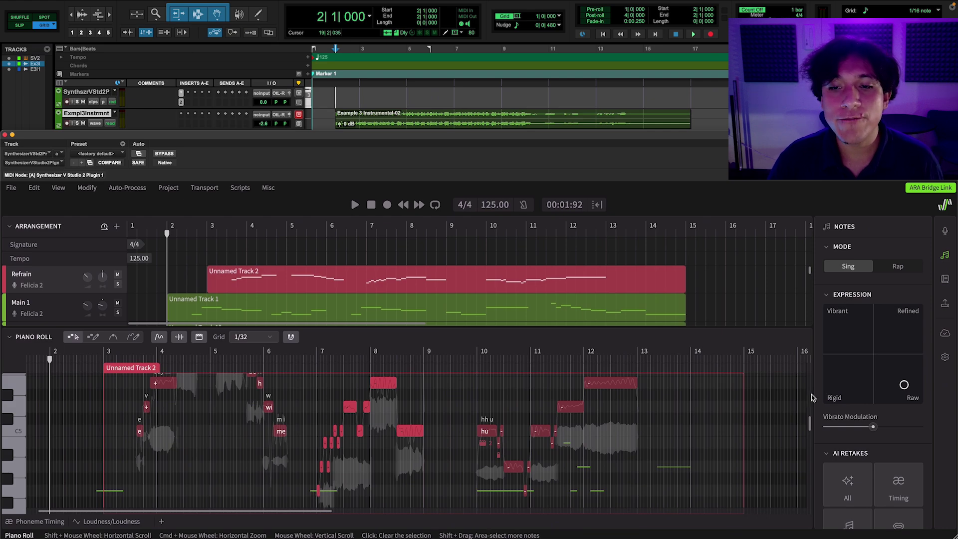
left_click_drag(904, 384, 902, 327)
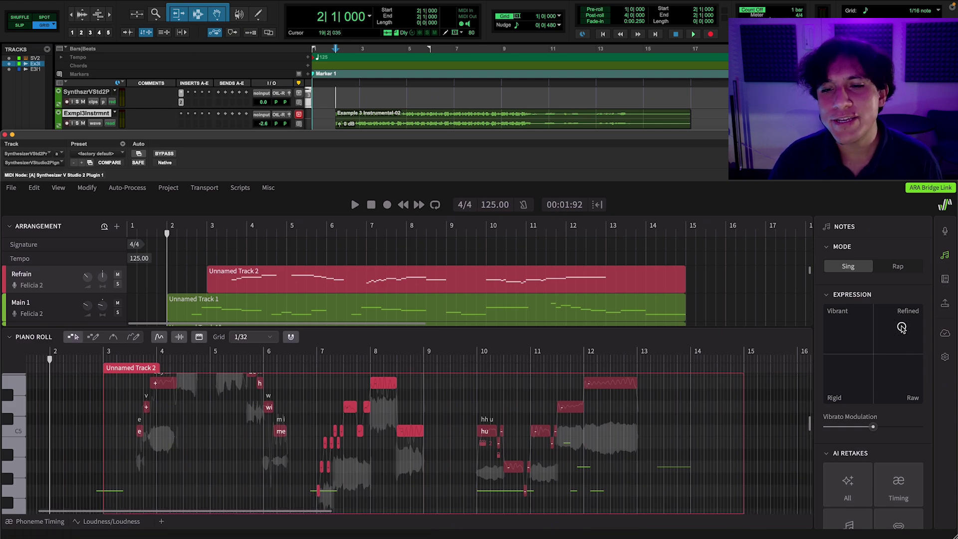
- Select Main 1's 'need, a, mu, as, you' notes and closing phrase from bar 11, then deselect
left_click(540, 311)
scroll(523, 428, "down", 5)
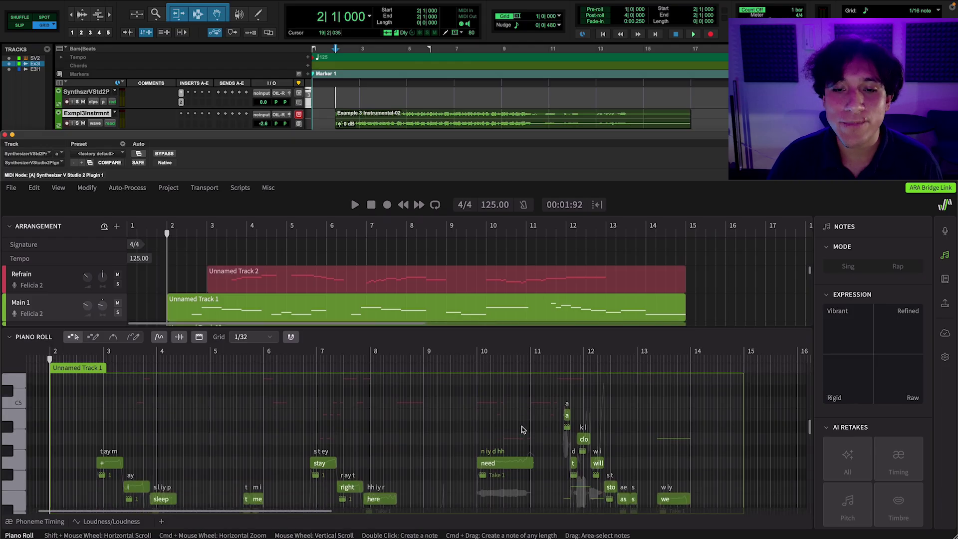
left_click_drag(527, 397, 408, 509)
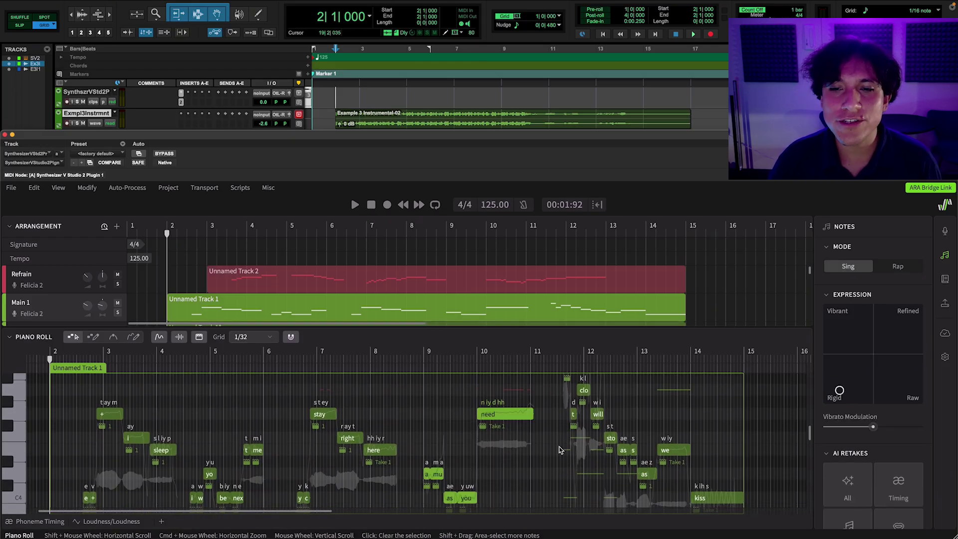
scroll(556, 415, "up", 1)
left_click_drag(553, 383, 700, 501)
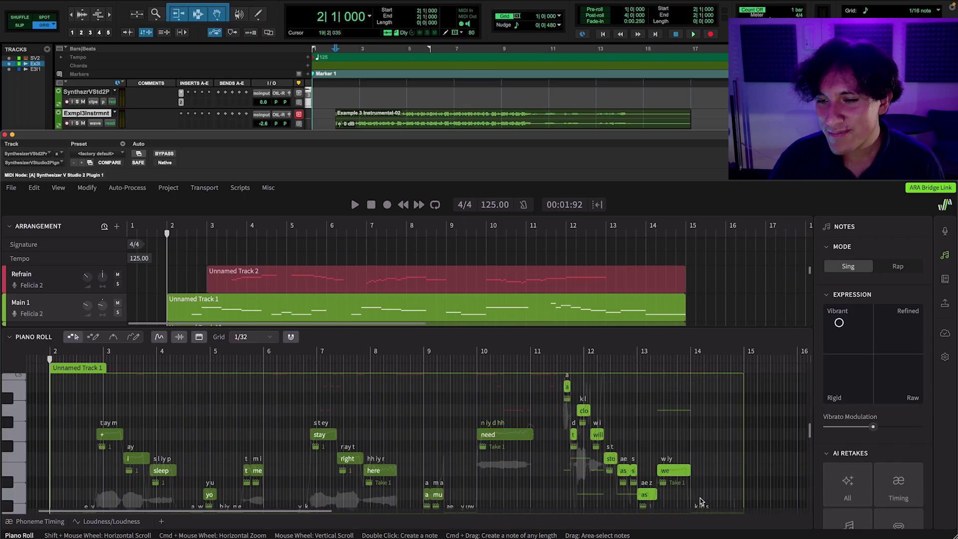
left_click(712, 450)
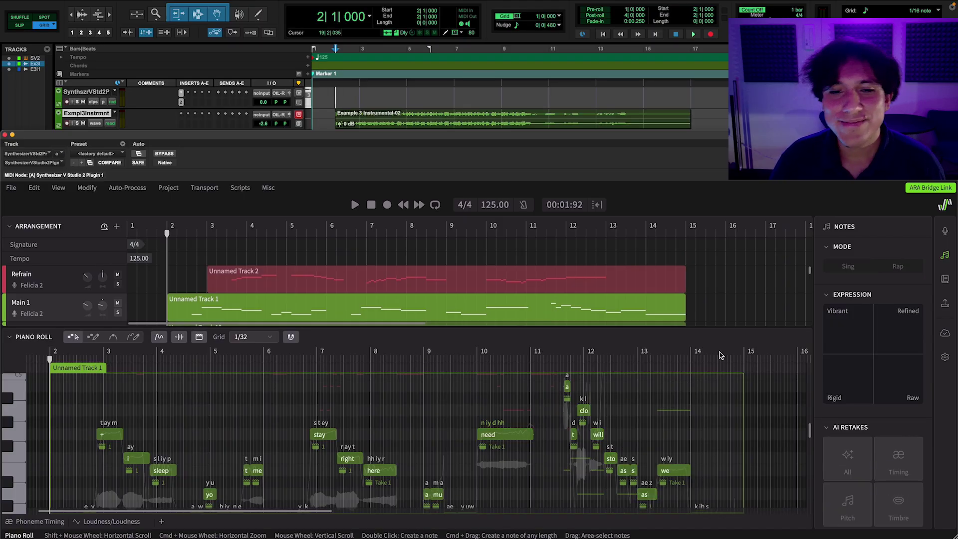
left_click(712, 307)
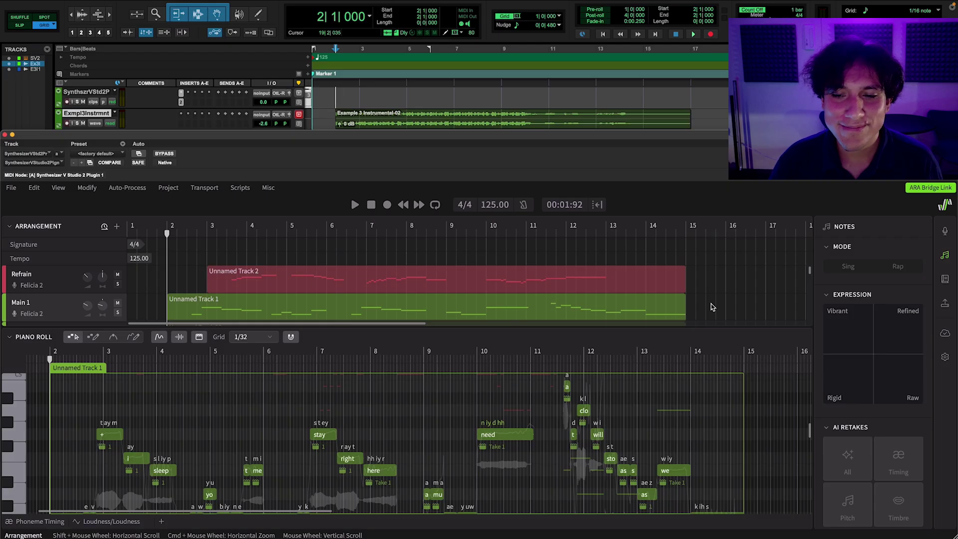
- Play the choir arrangement past bar 15, viewing the Refrain and Main 1 notes alternately, then stop
key("space")
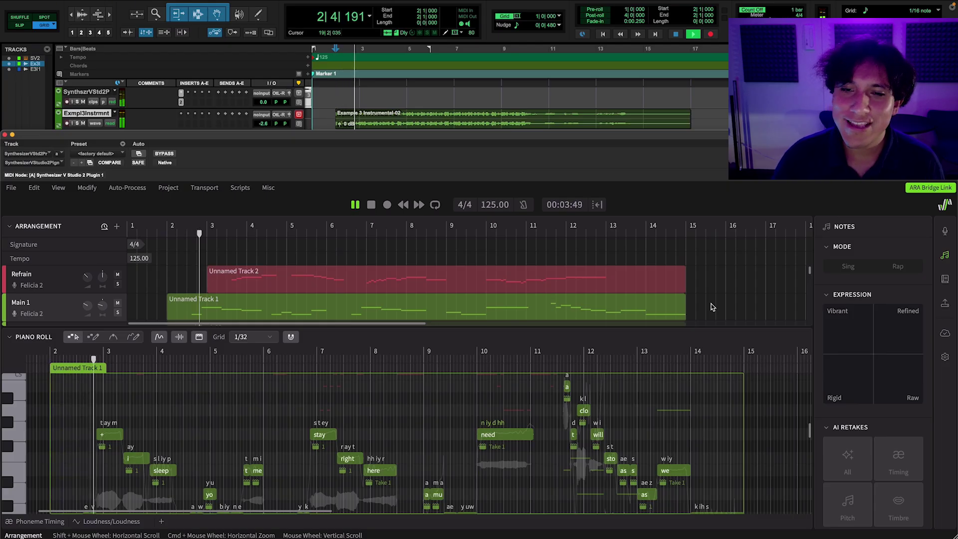
left_click(348, 291)
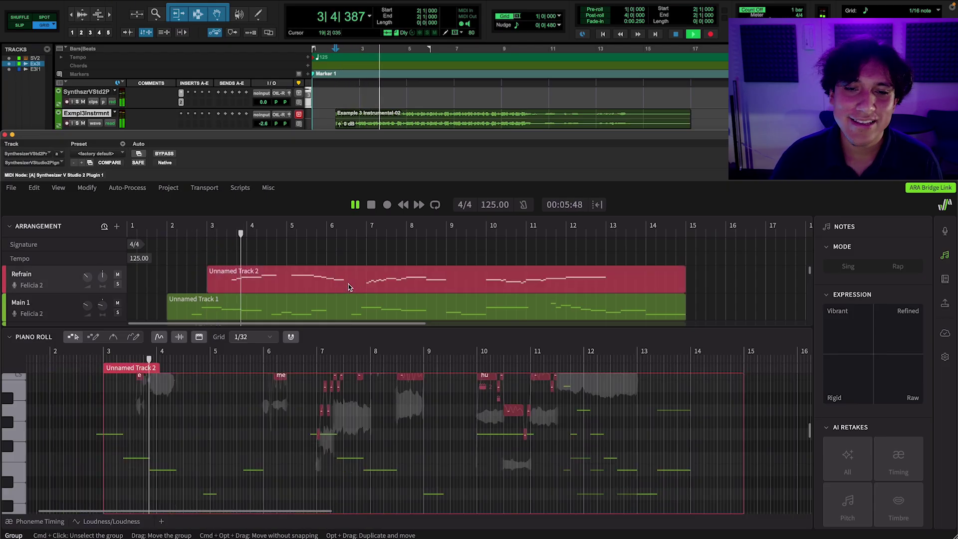
scroll(368, 428, "up", 2)
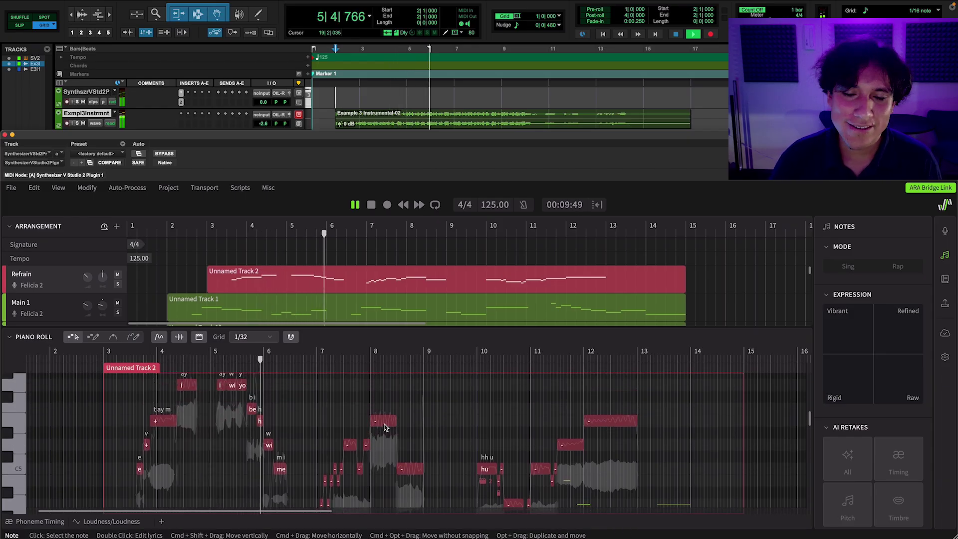
scroll(374, 429, "down", 3)
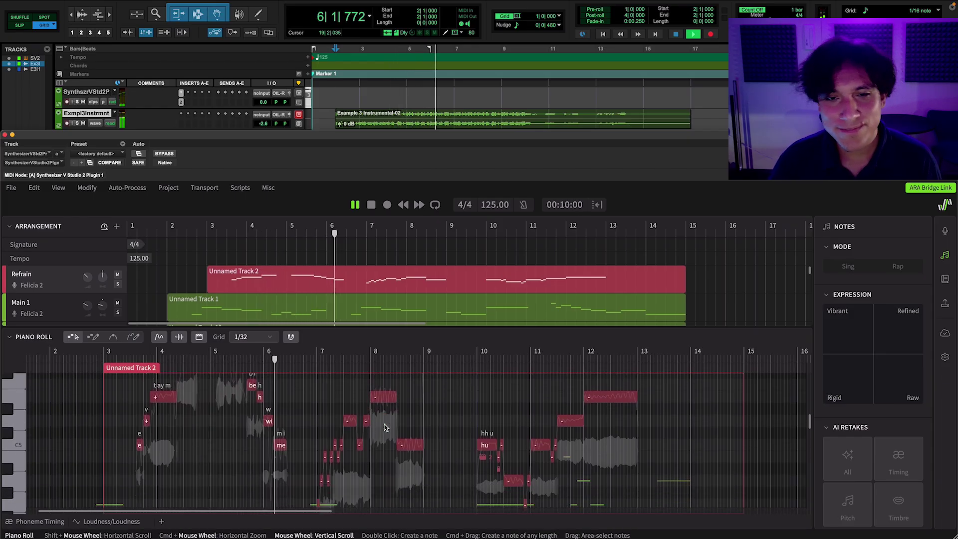
left_click(413, 312)
scroll(445, 407, "down", 4)
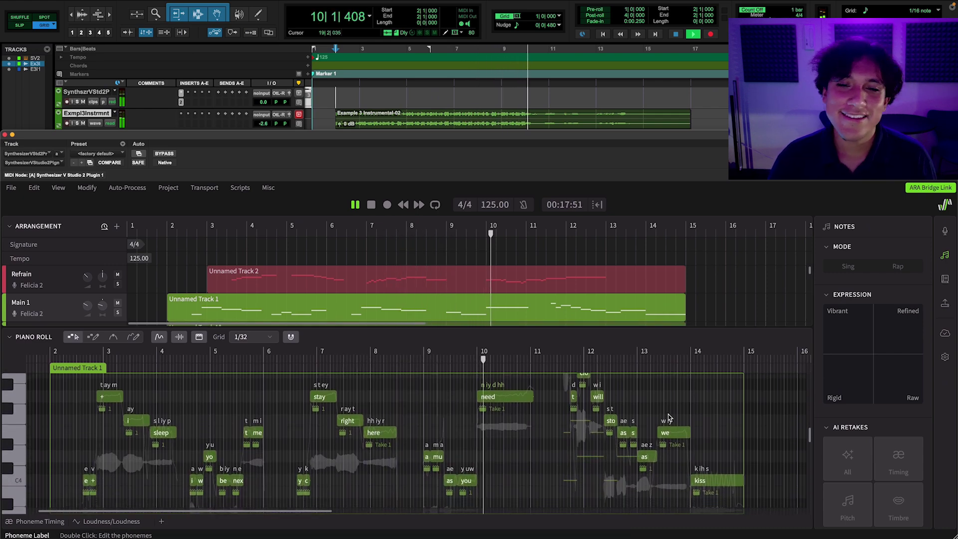
left_click(610, 277)
scroll(656, 423, "up", 5)
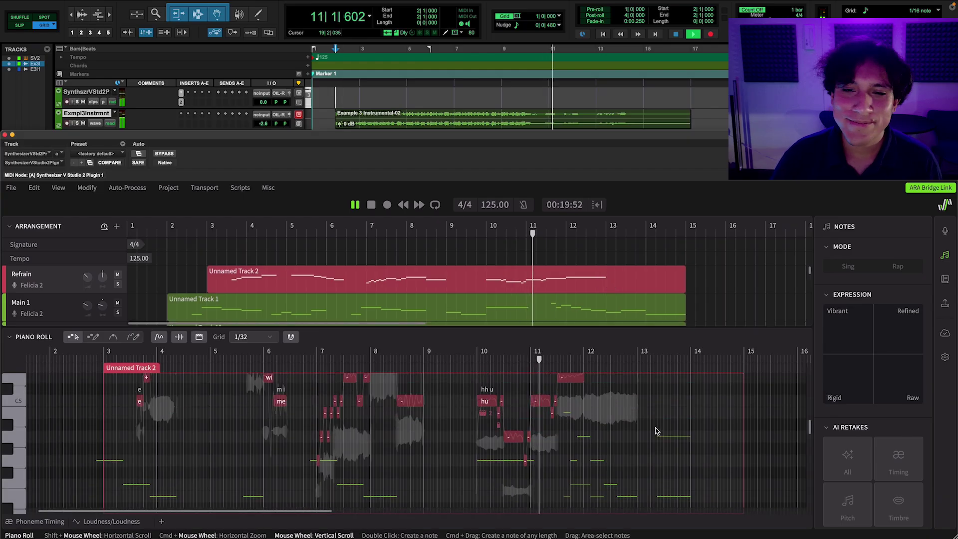
left_click(629, 312)
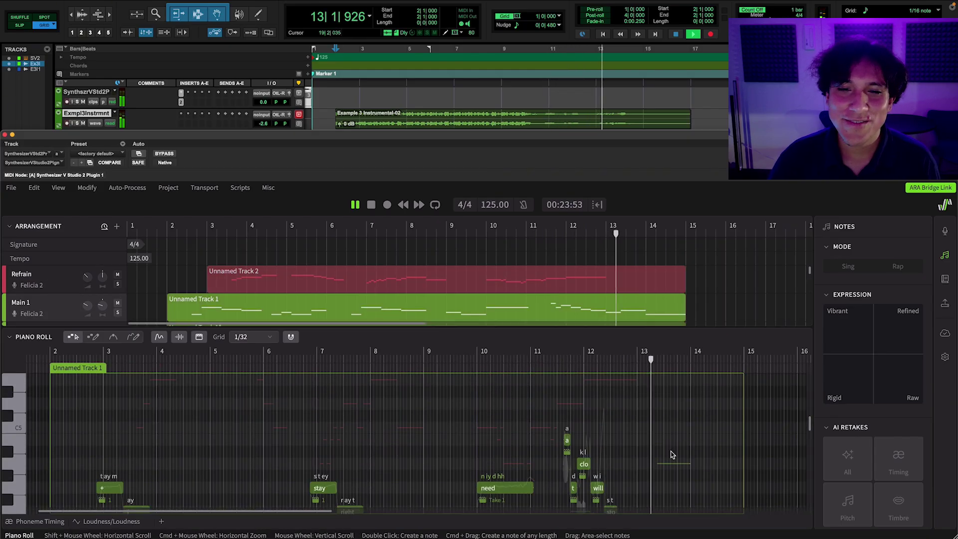
scroll(671, 452, "down", 5)
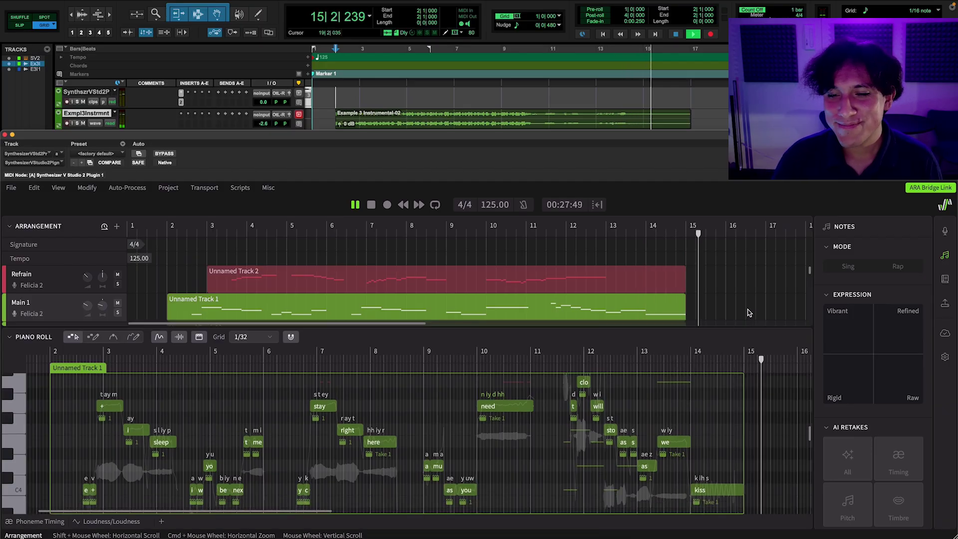
key("space")
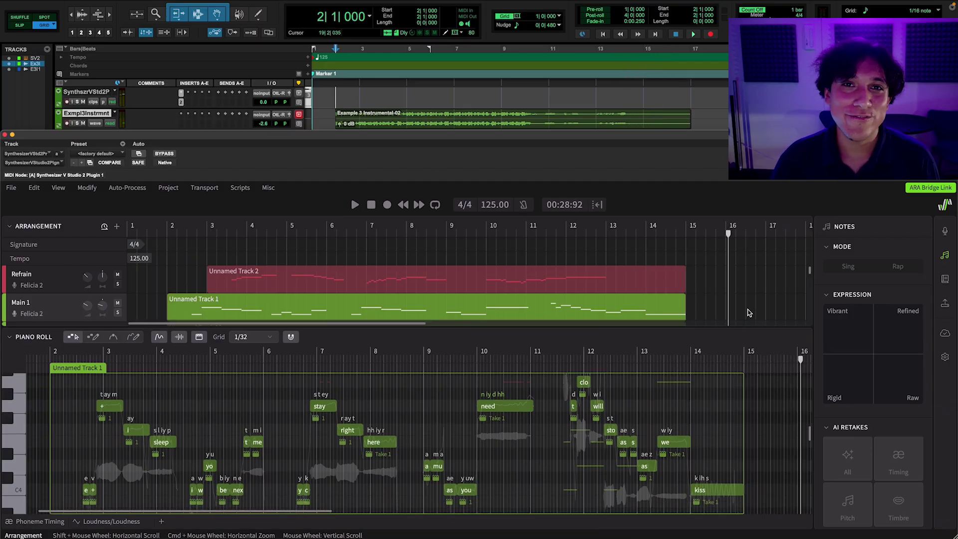